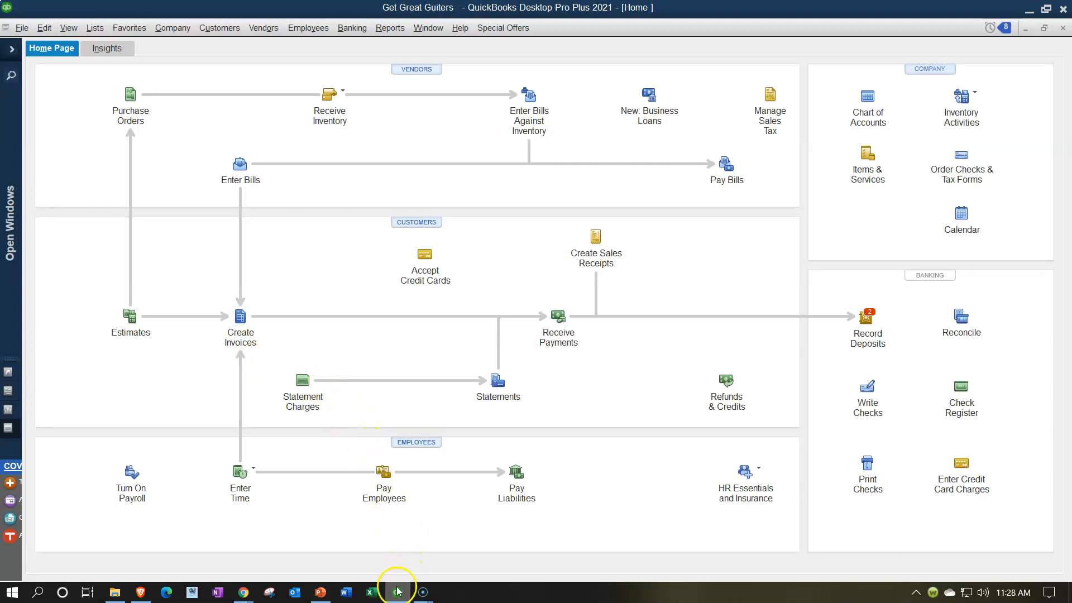
# Step: Switch to QuickBooks Online in Chrome and review the list of expense transactions
pyautogui.click(243, 592)
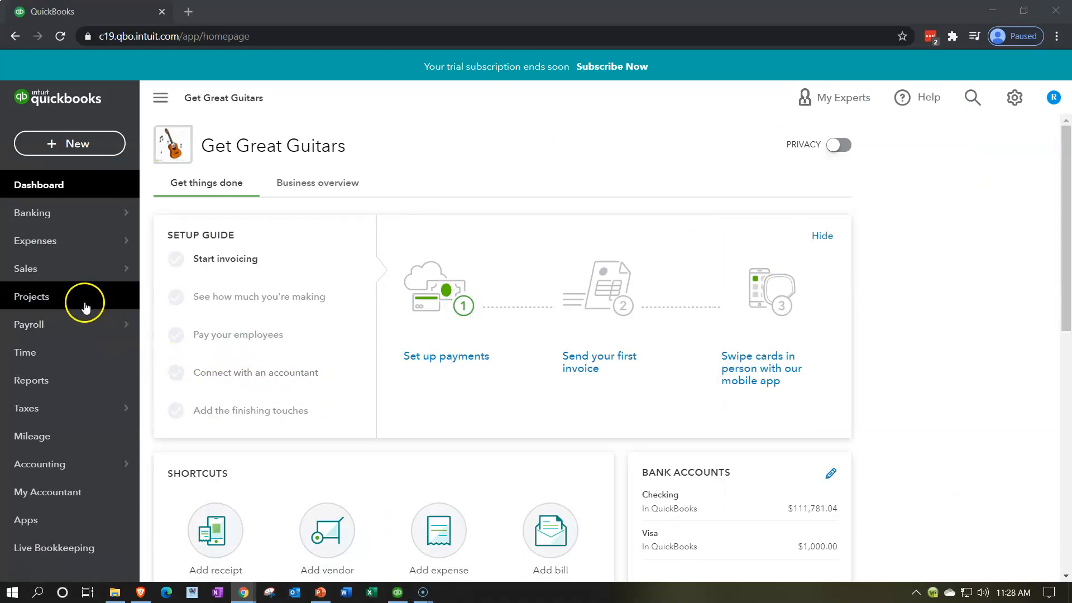
pyautogui.click(55, 252)
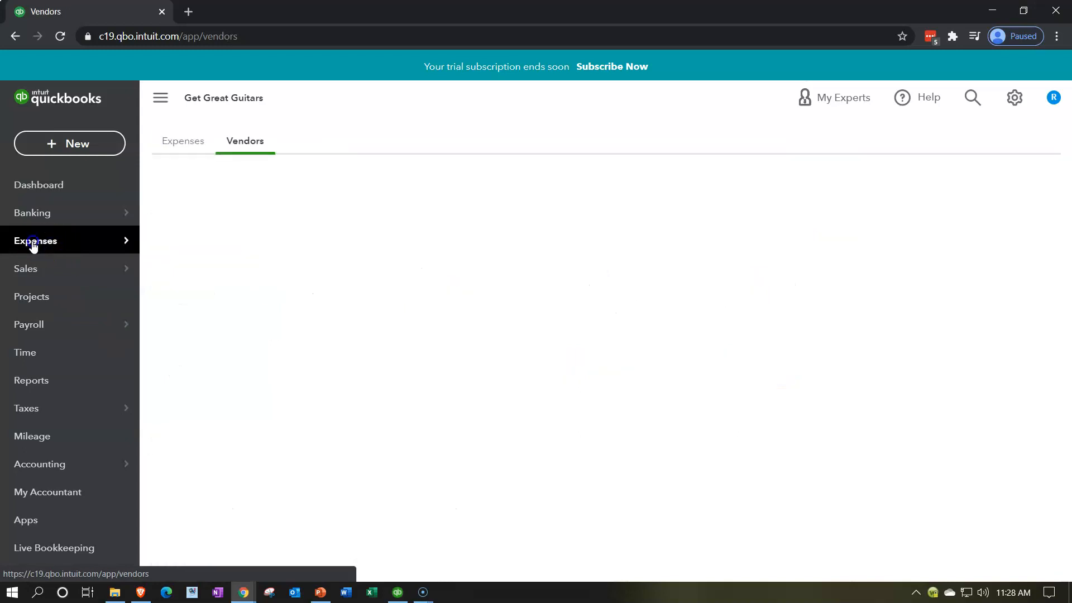
pyautogui.click(178, 150)
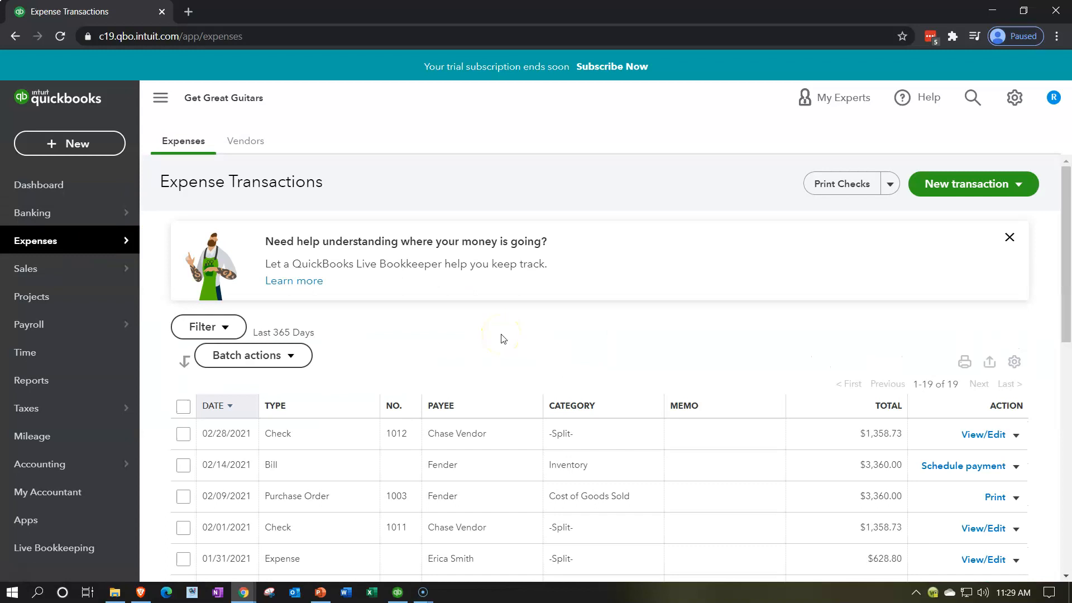
pyautogui.scroll(-1, 502, 338)
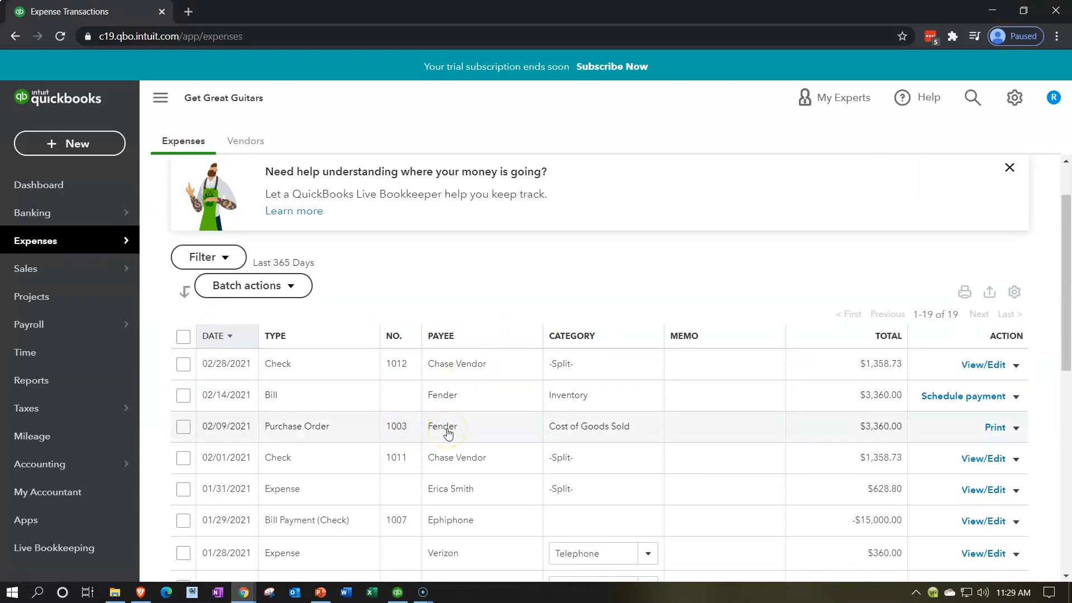
pyautogui.scroll(1, 448, 434)
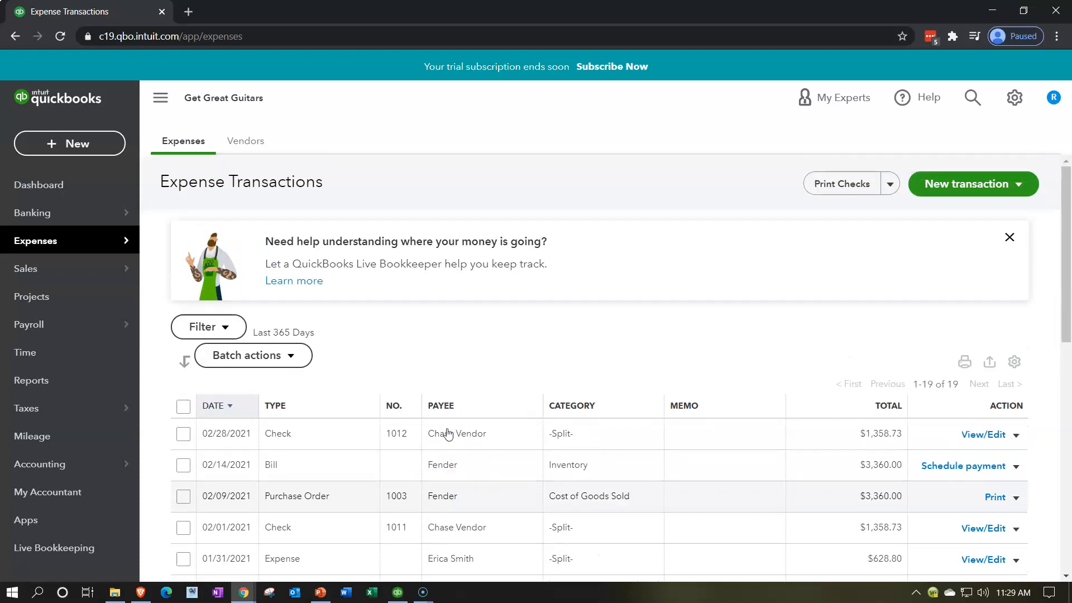
# Step: Find Fender in the vendor list and open its transaction list
pyautogui.click(256, 146)
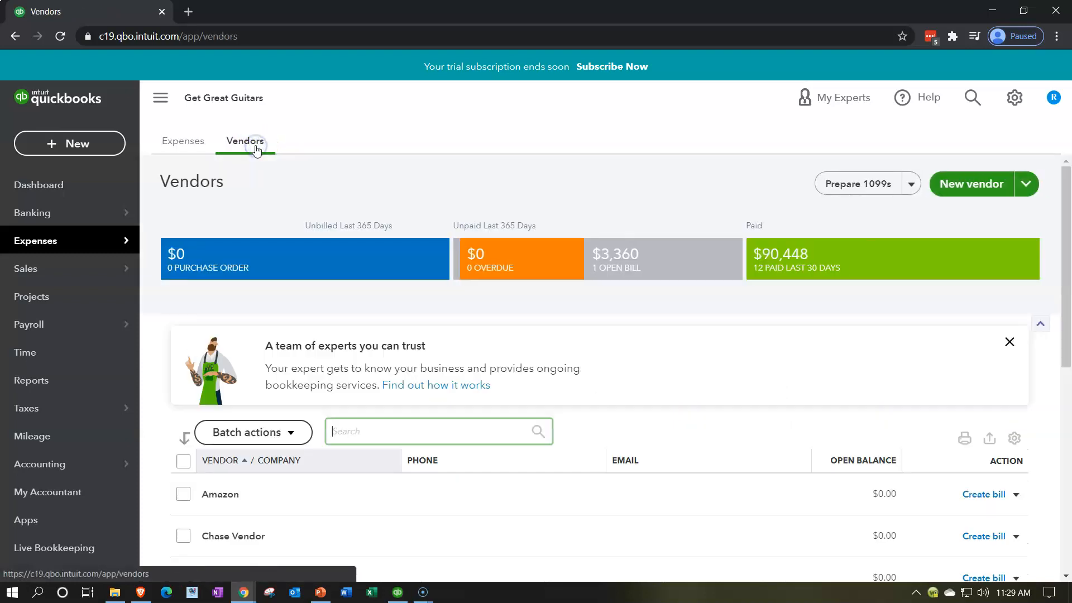
pyautogui.scroll(-1, 288, 380)
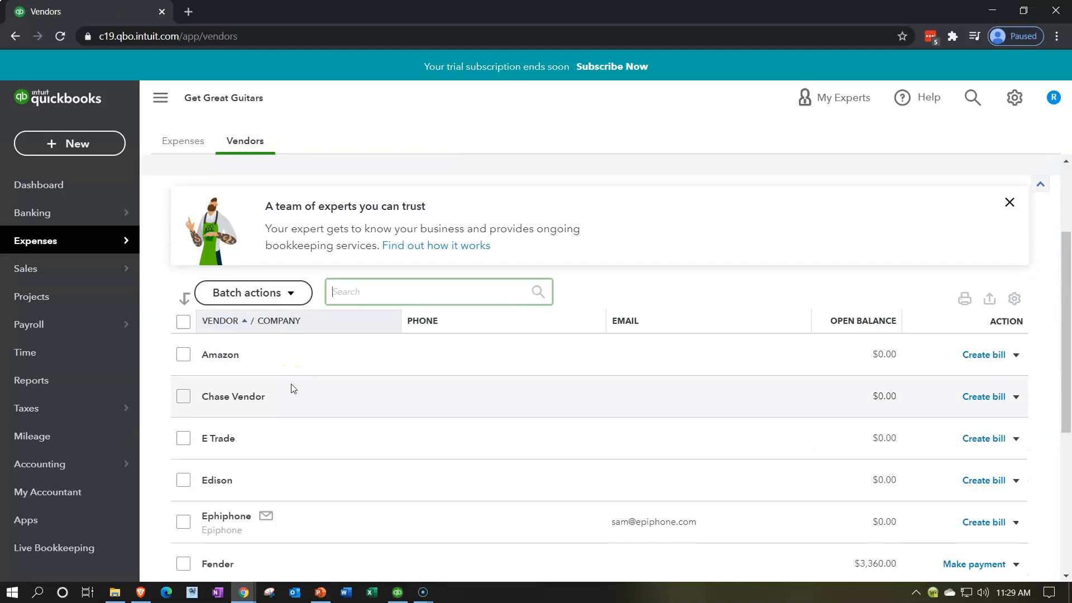
pyautogui.scroll(-1, 291, 386)
pyautogui.scroll(-1, 238, 428)
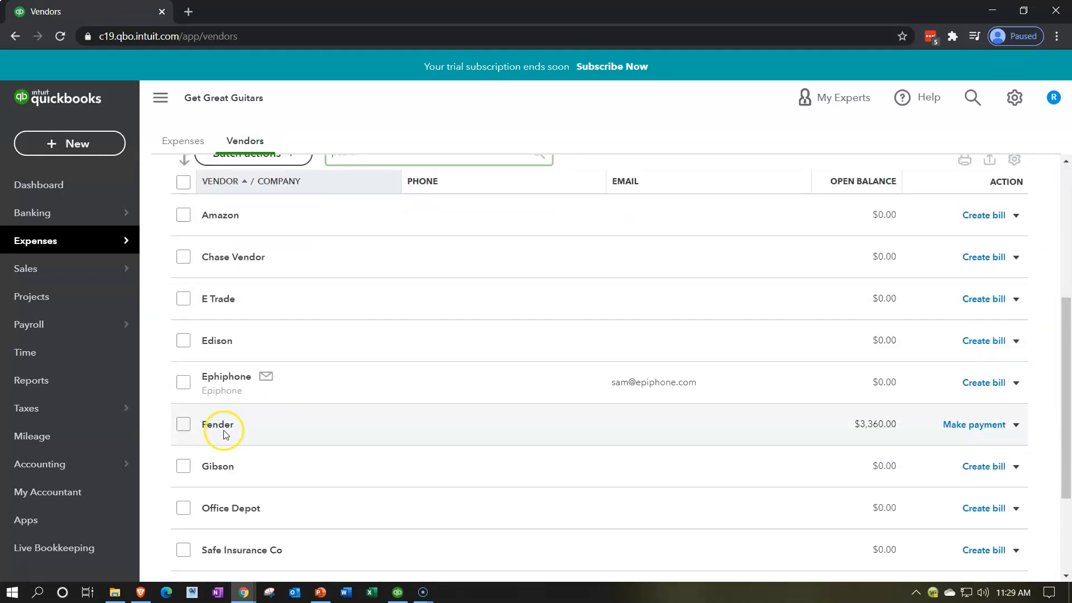
pyautogui.click(221, 429)
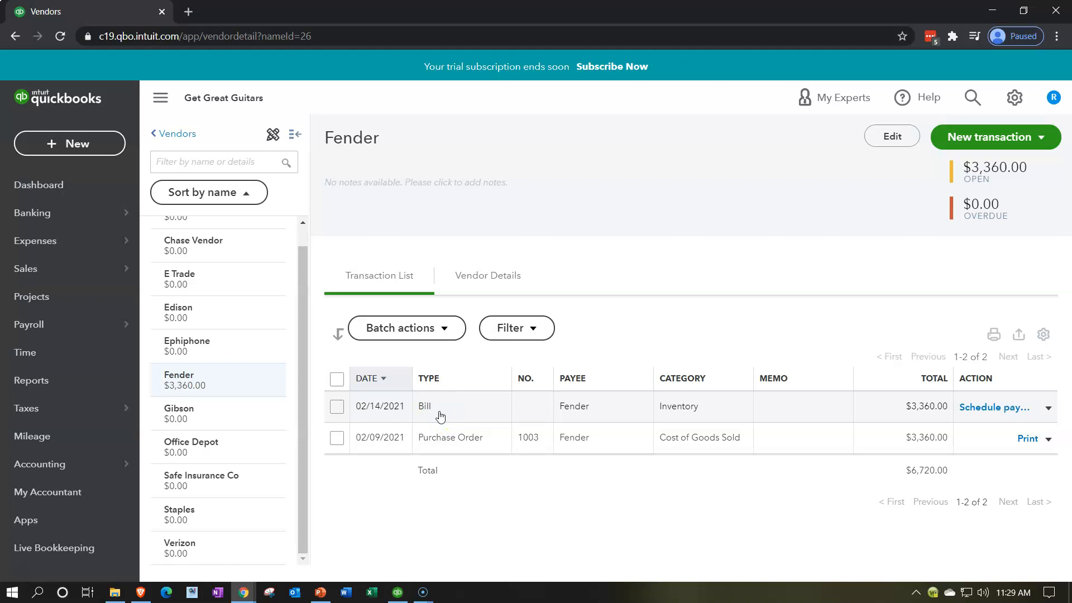
pyautogui.click(86, 151)
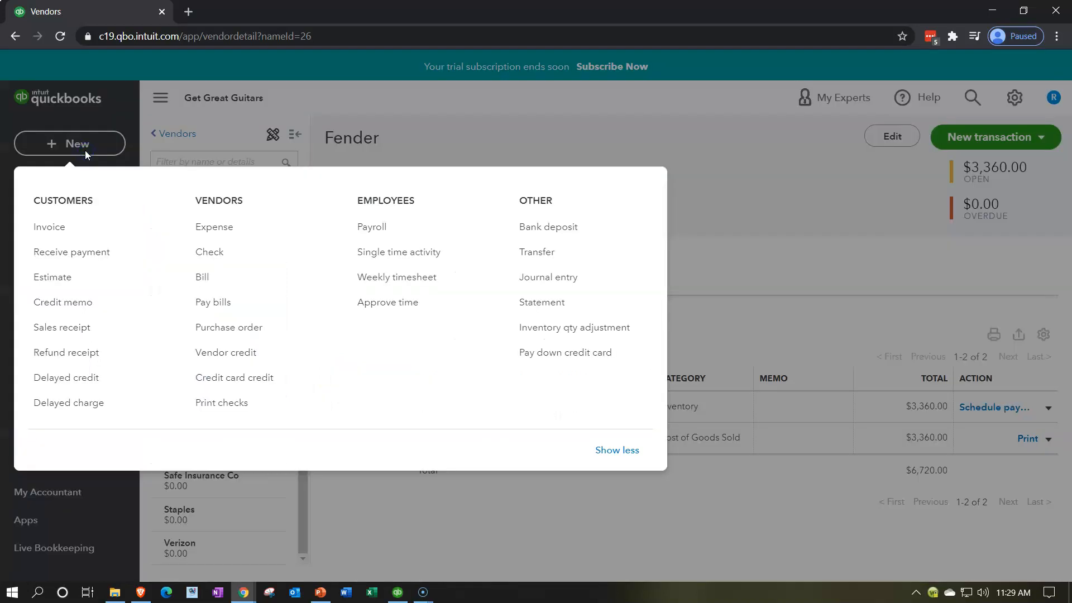
pyautogui.click(53, 225)
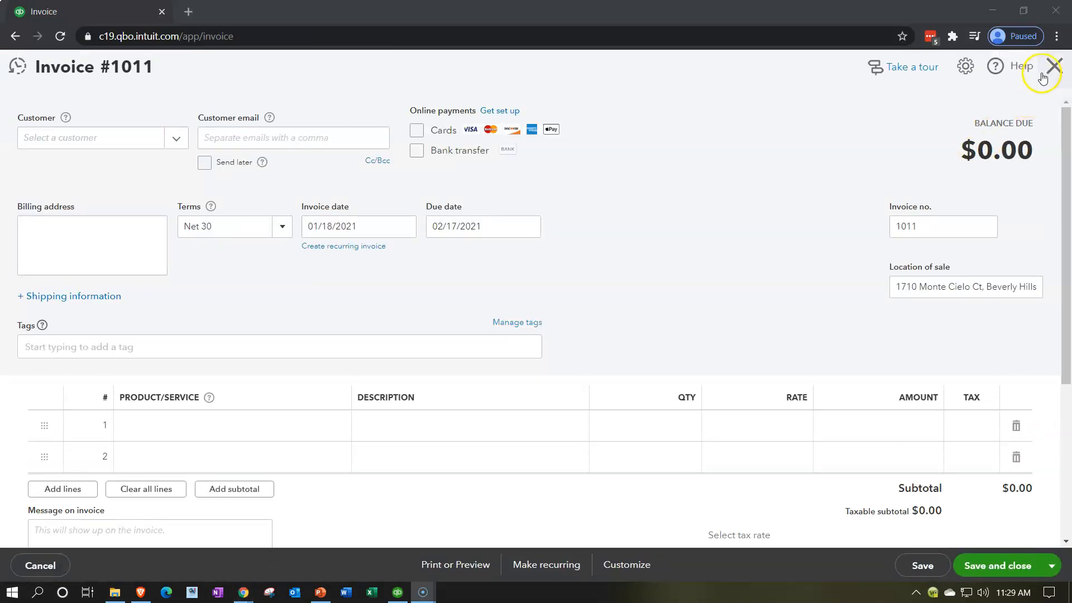
pyautogui.click(1051, 71)
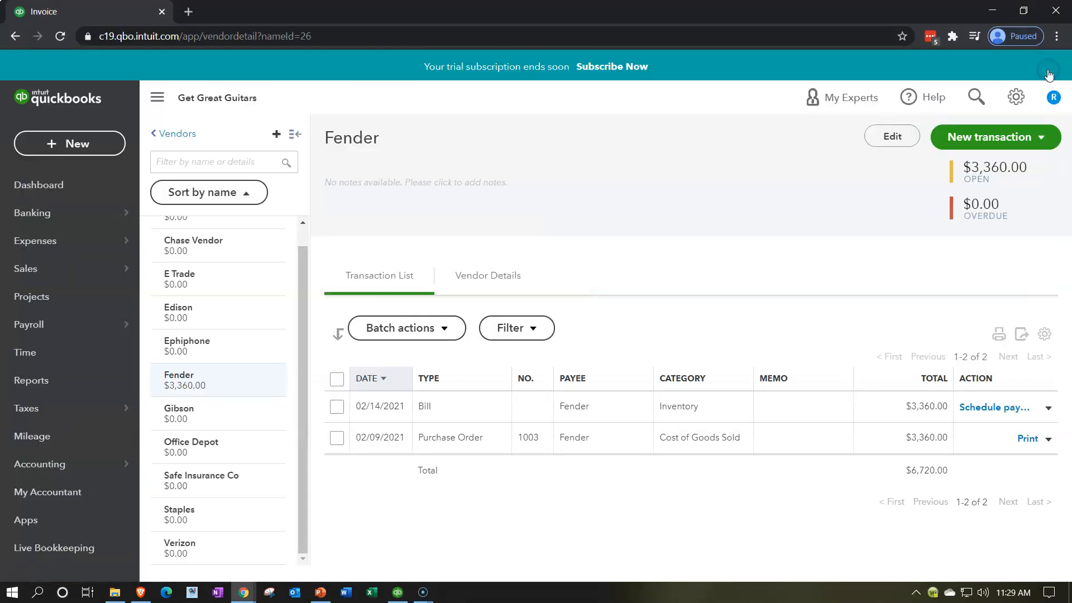
# Step: Examine the item line and assigned customer on Fender's 02/09/2021 purchase order, and close it
pyautogui.click(453, 437)
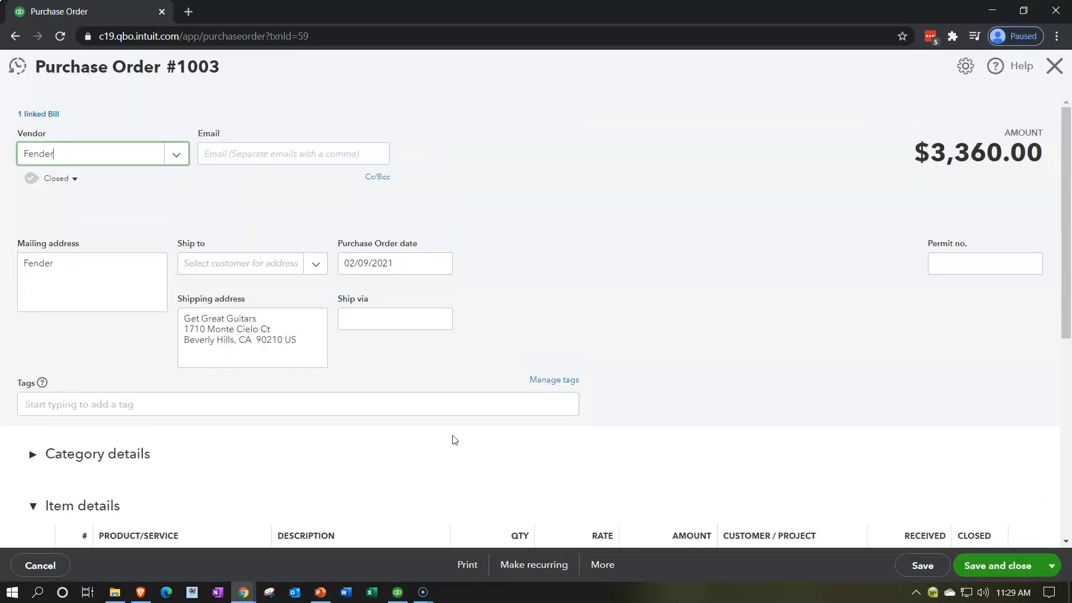
pyautogui.scroll(-3, 453, 440)
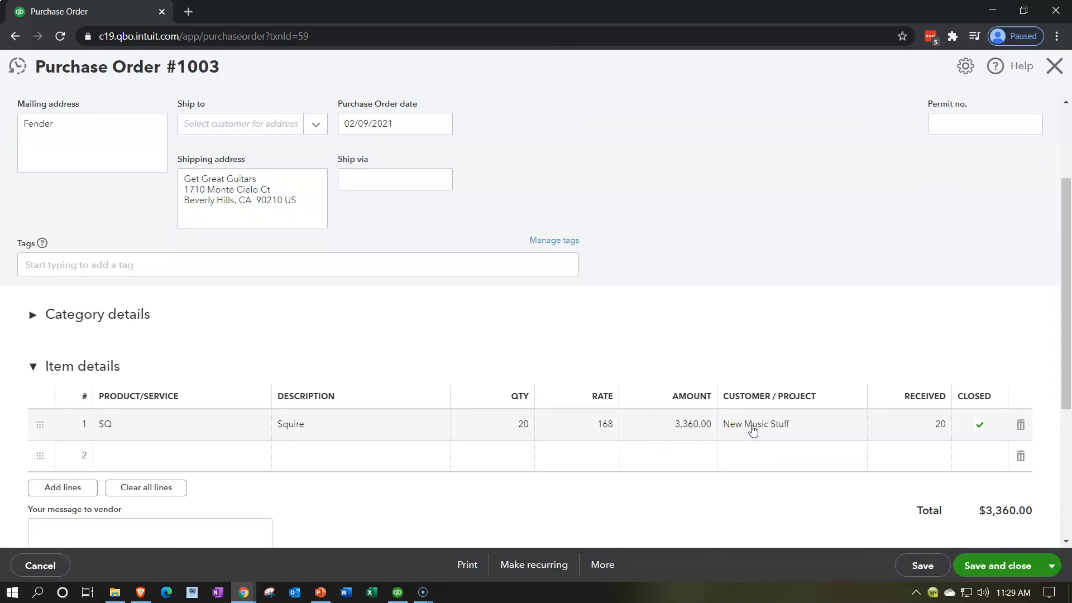
pyautogui.scroll(3, 753, 428)
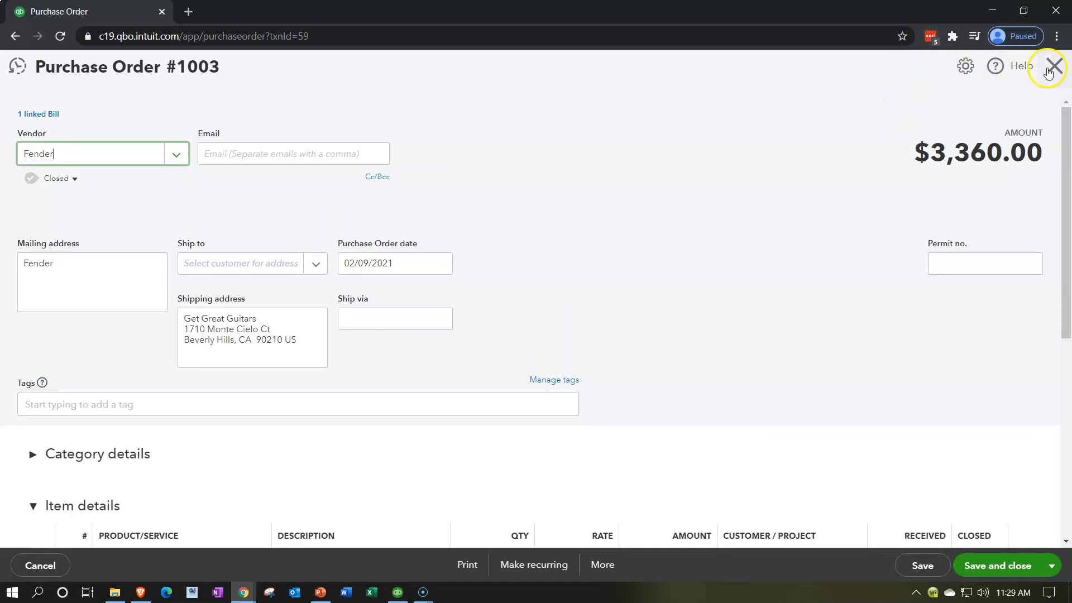
pyautogui.click(1055, 66)
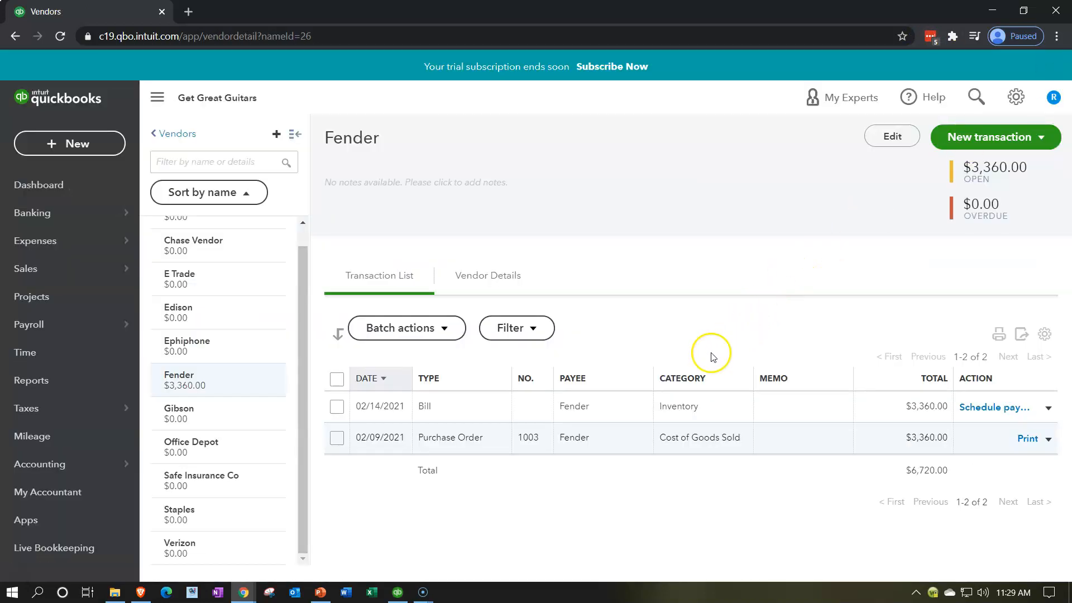
# Step: Examine the billable item line and assigned customer on Fender's 02/14/2021 bill, and close it
pyautogui.click(482, 419)
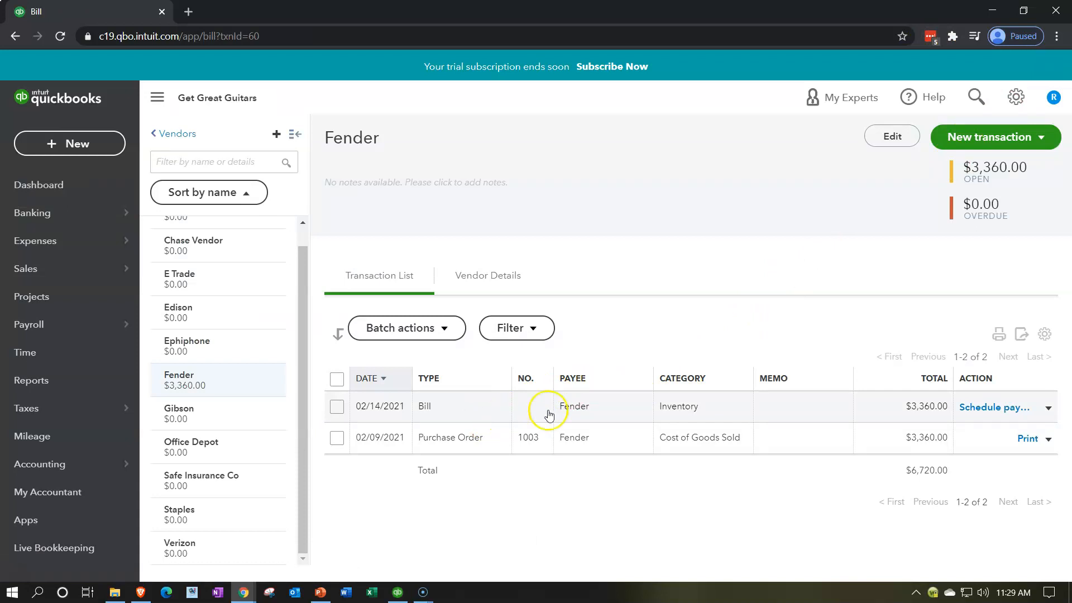
pyautogui.scroll(-5, 848, 455)
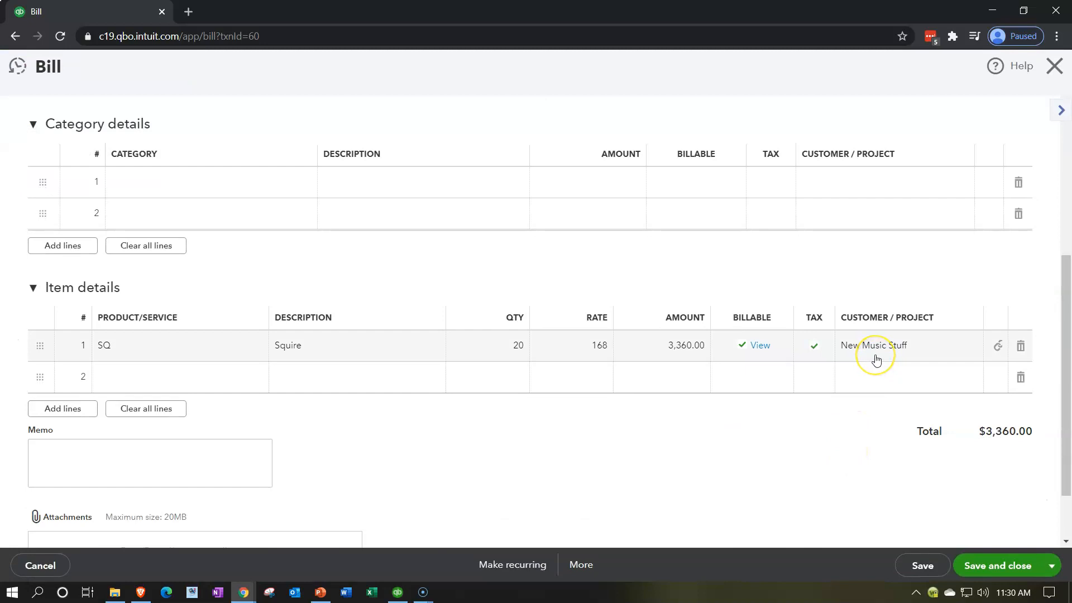
pyautogui.click(989, 345)
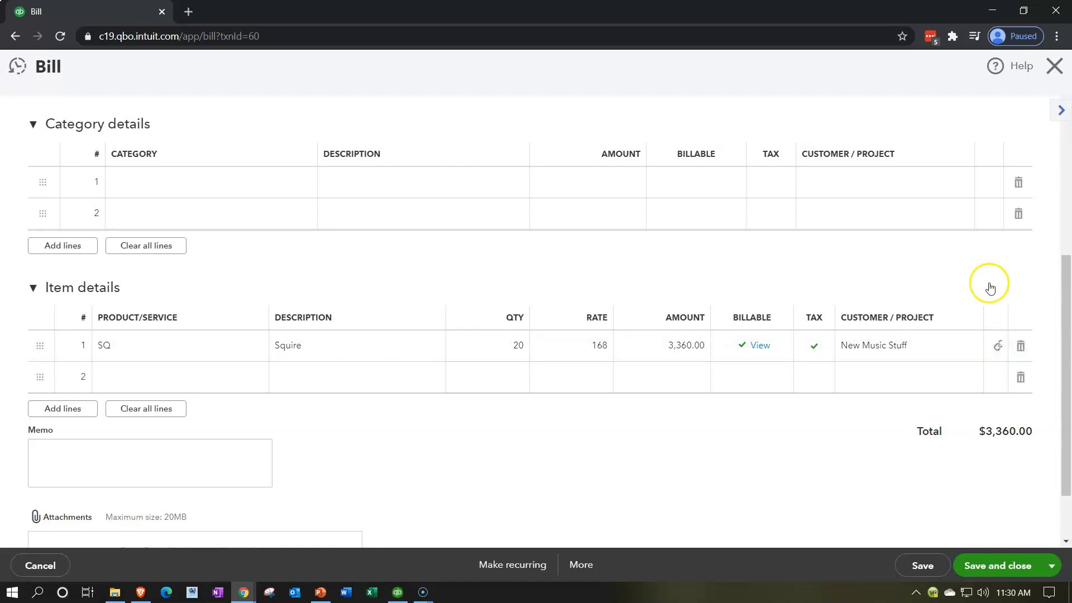
pyautogui.click(1050, 69)
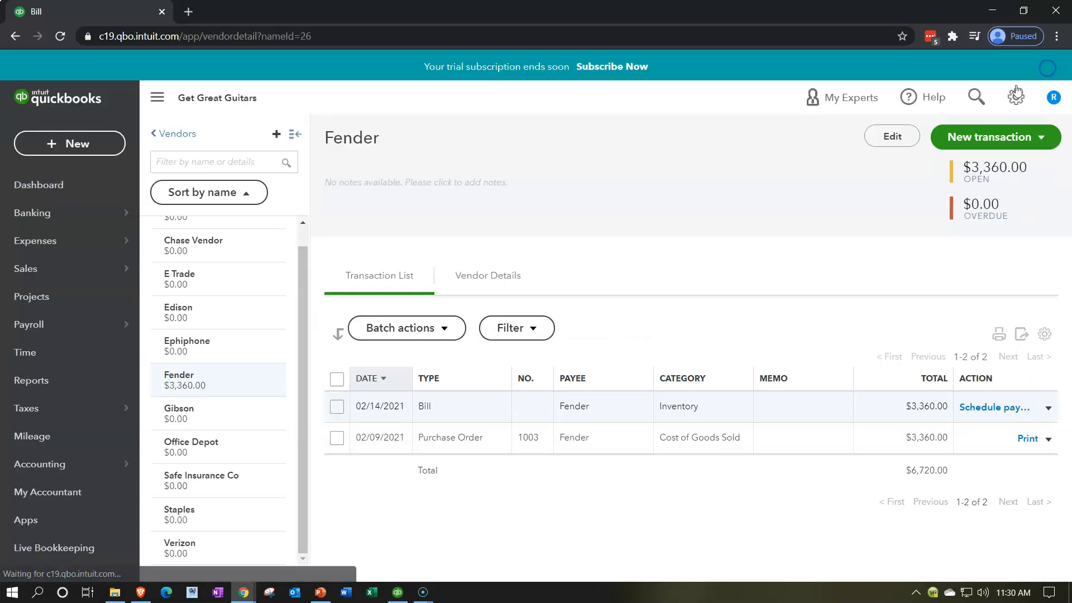
# Step: Create a new invoice for customer New Music Stuff and add the suggested billable Squire expense to it
pyautogui.click(106, 146)
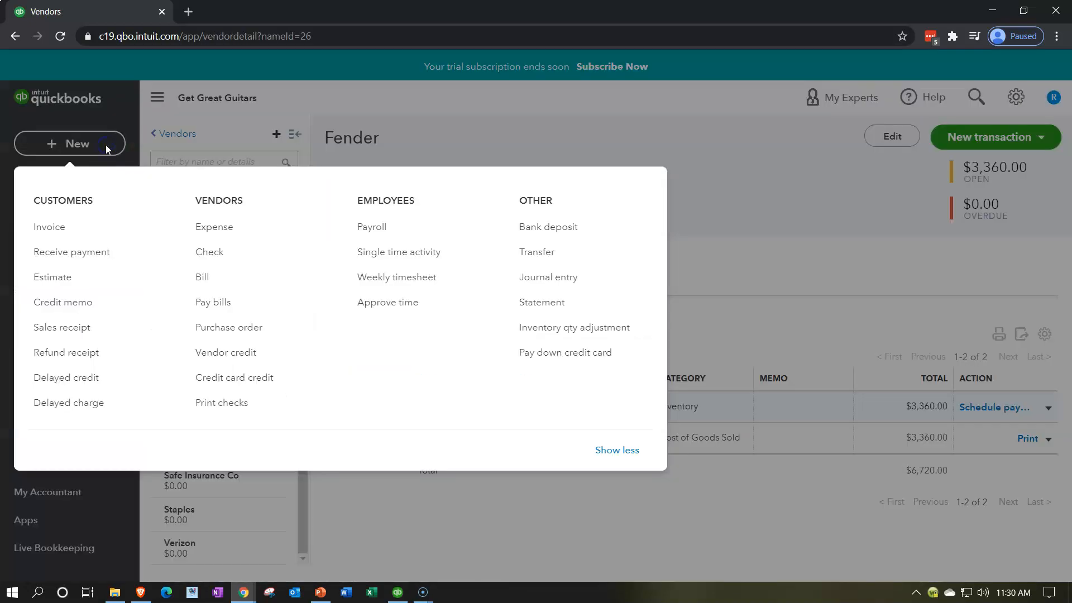
pyautogui.click(75, 222)
pyautogui.click(50, 141)
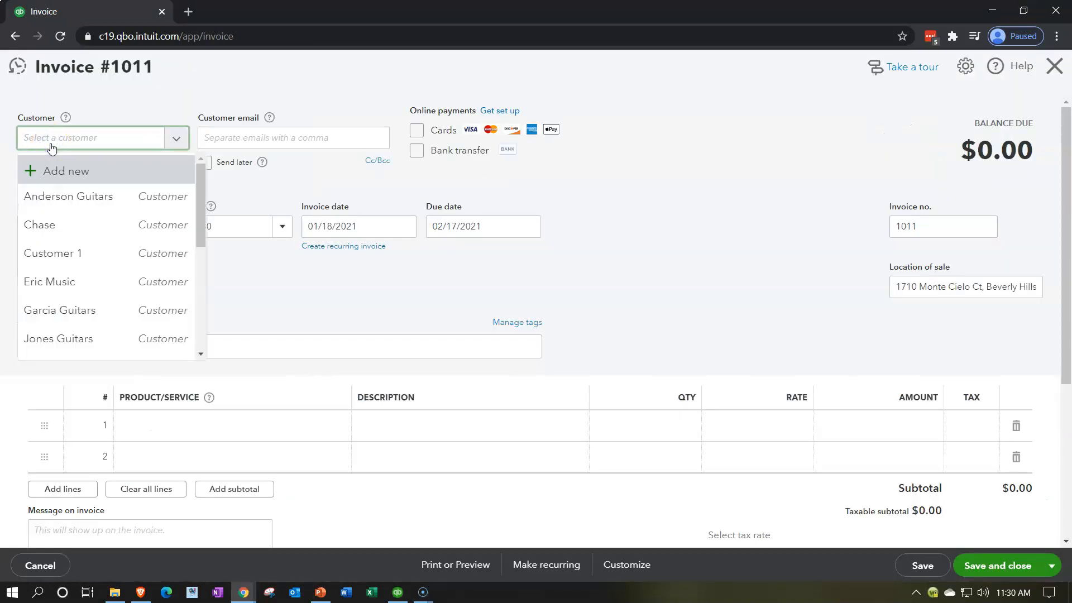
pyautogui.write('ne')
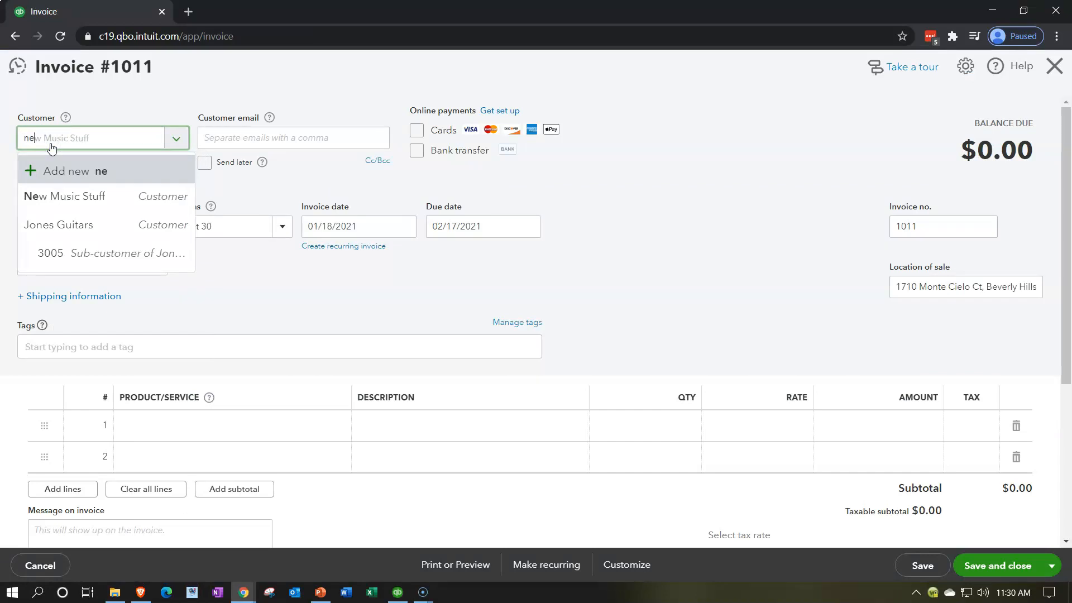
pyautogui.press('Down')
pyautogui.press('Tab')
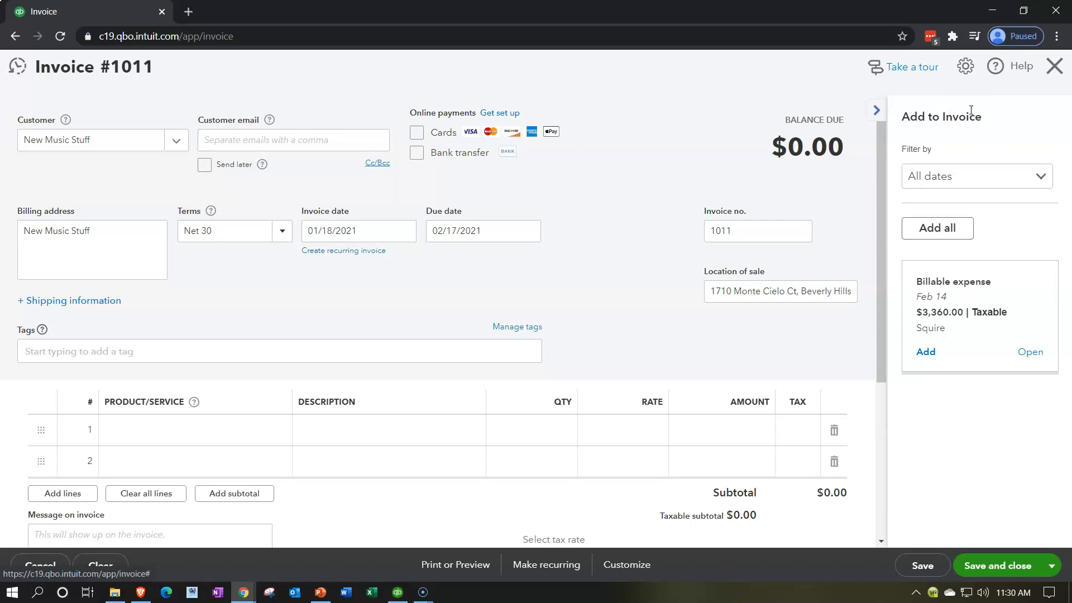
pyautogui.click(928, 356)
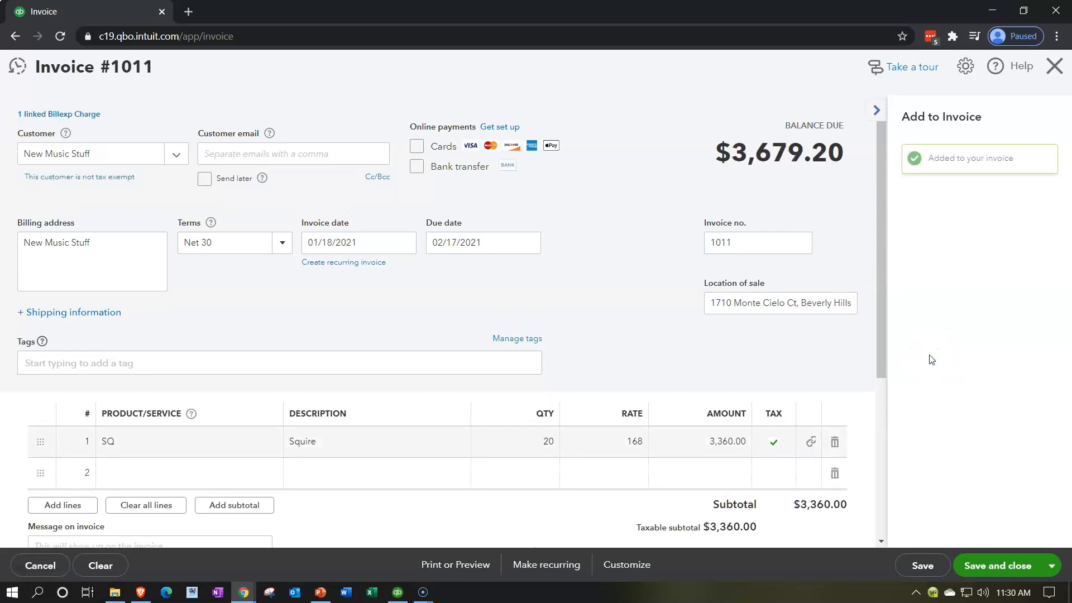
# Step: Set the invoice date to 02/18/2021, leaving the customer email blank and the terms at Net 30
pyautogui.click(283, 152)
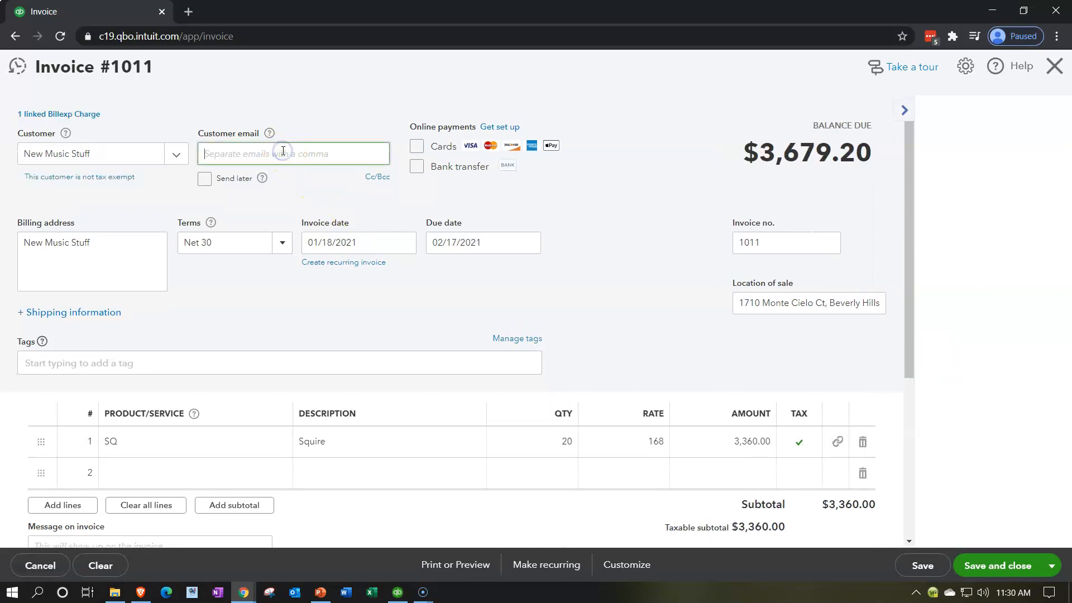
pyautogui.press('Tab')
pyautogui.press('Tab')
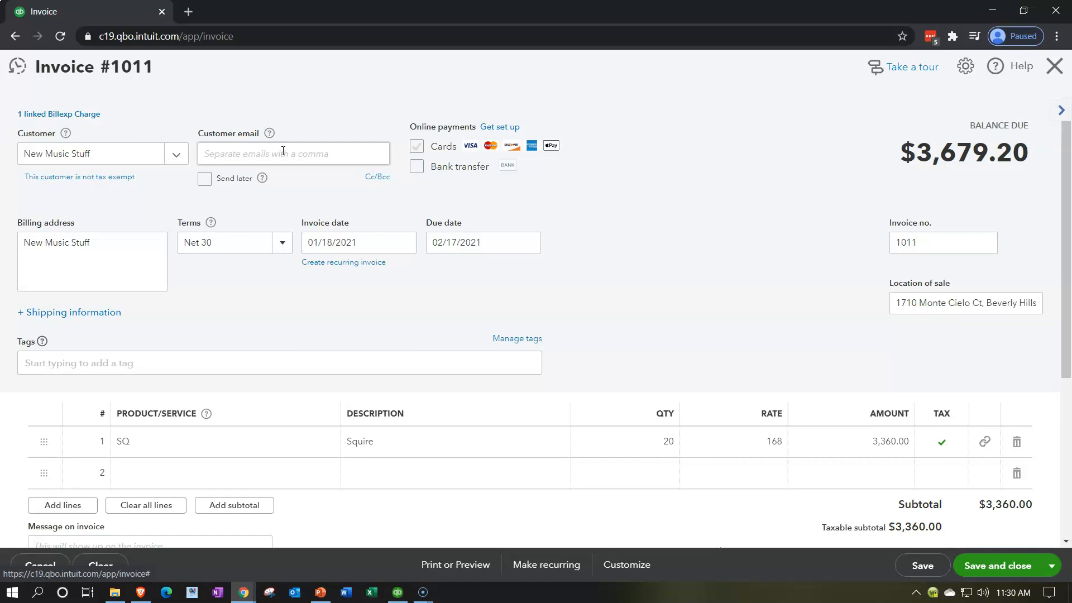
pyautogui.press('space')
pyautogui.press('Tab')
pyautogui.press('Tab')
pyautogui.press('Tab')
pyautogui.press('Tab')
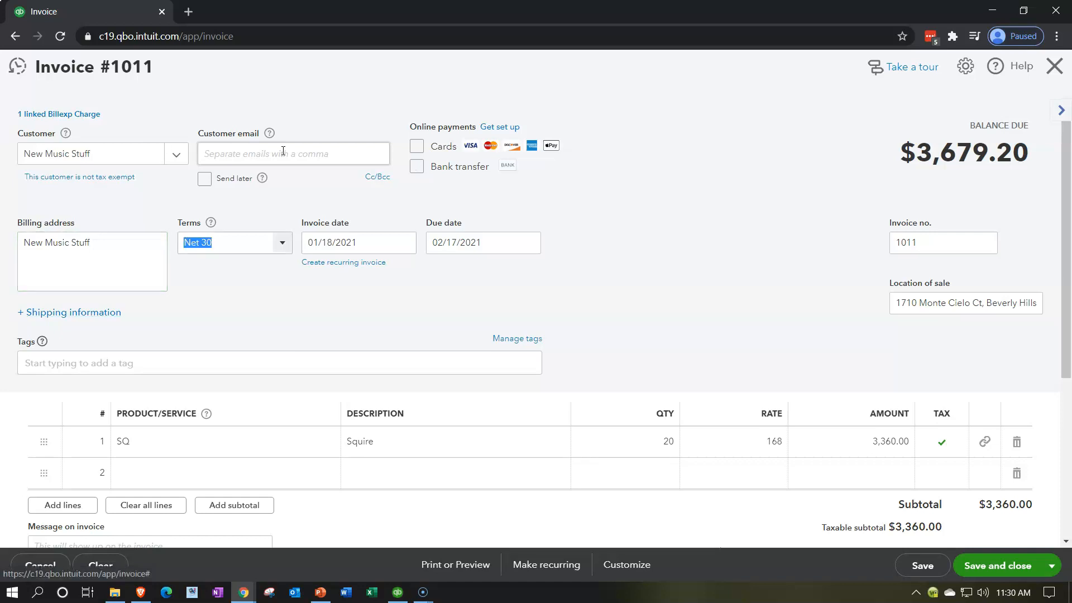
pyautogui.write('02/18/2021')
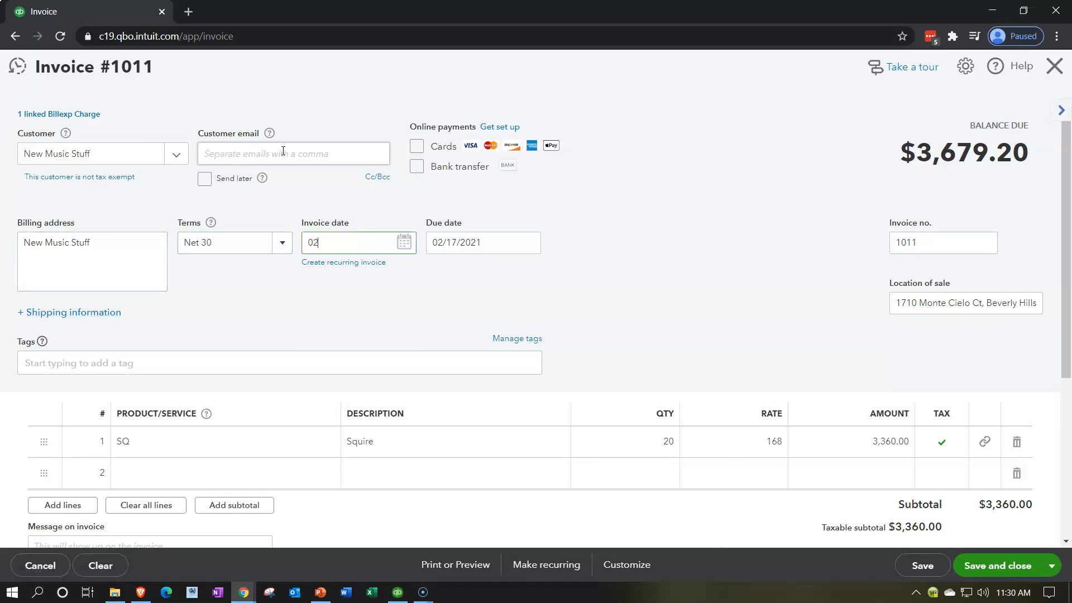
pyautogui.press('Tab')
pyautogui.press('Tab')
pyautogui.press('Tab')
pyautogui.press('Tab')
pyautogui.press('Tab')
pyautogui.press('Tab')
pyautogui.press('Tab')
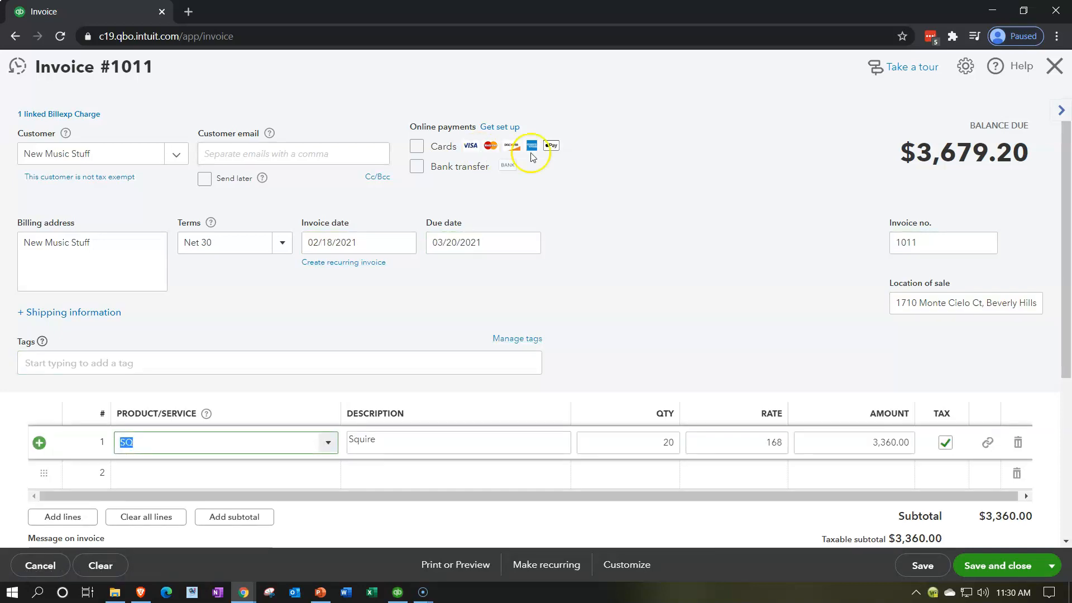
# Step: Add item SQ (Squire) on the invoice's second line with a quantity of 20
pyautogui.scroll(-1, 690, 216)
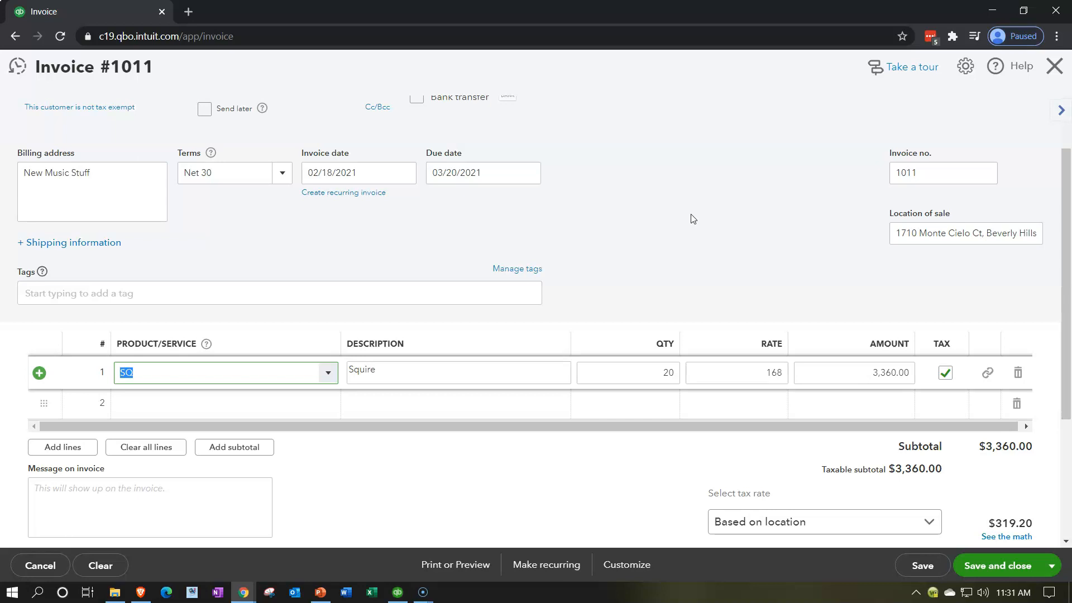
pyautogui.click(207, 403)
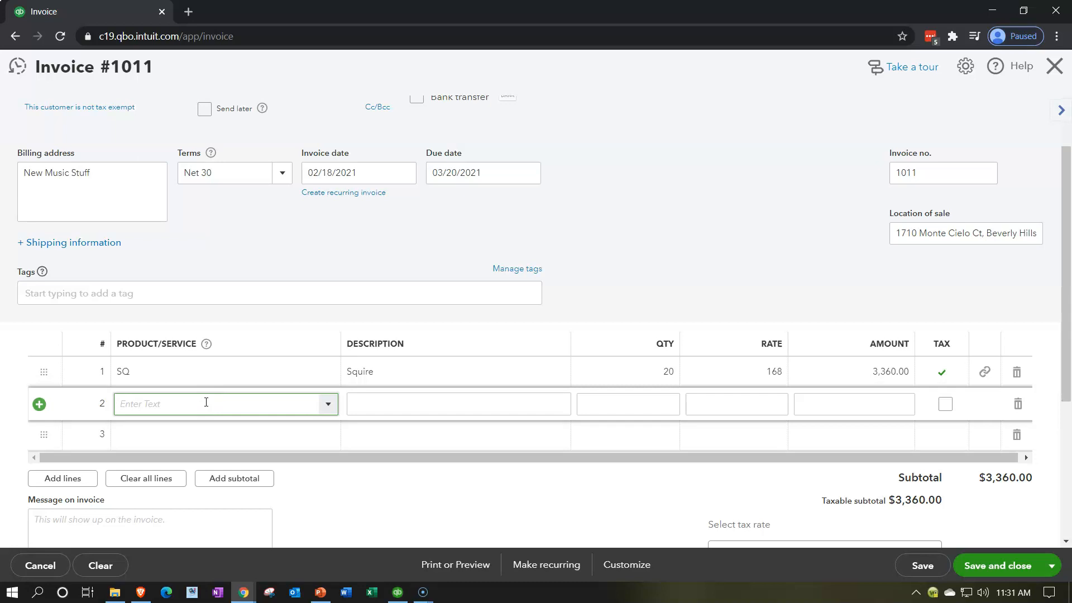
pyautogui.write('SQ')
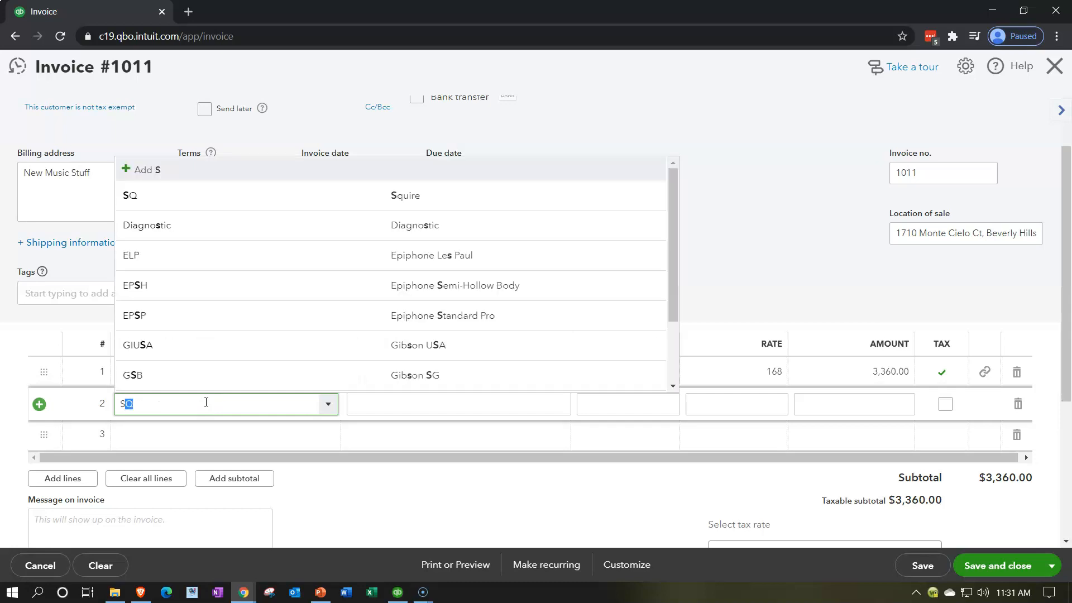
pyautogui.press('Tab')
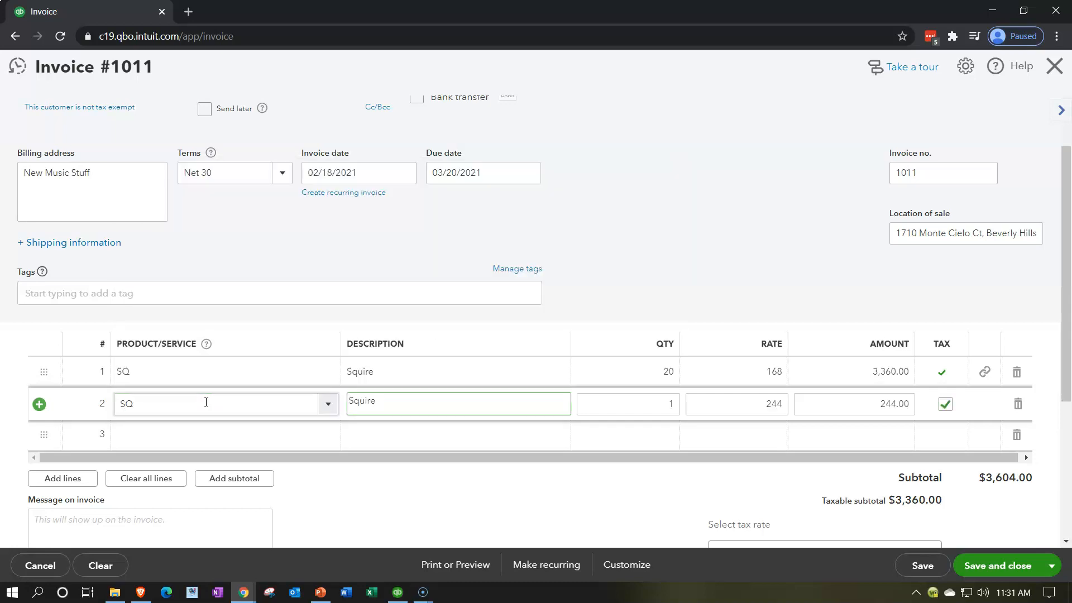
pyautogui.press('Tab')
pyautogui.write('20')
pyautogui.press('Tab')
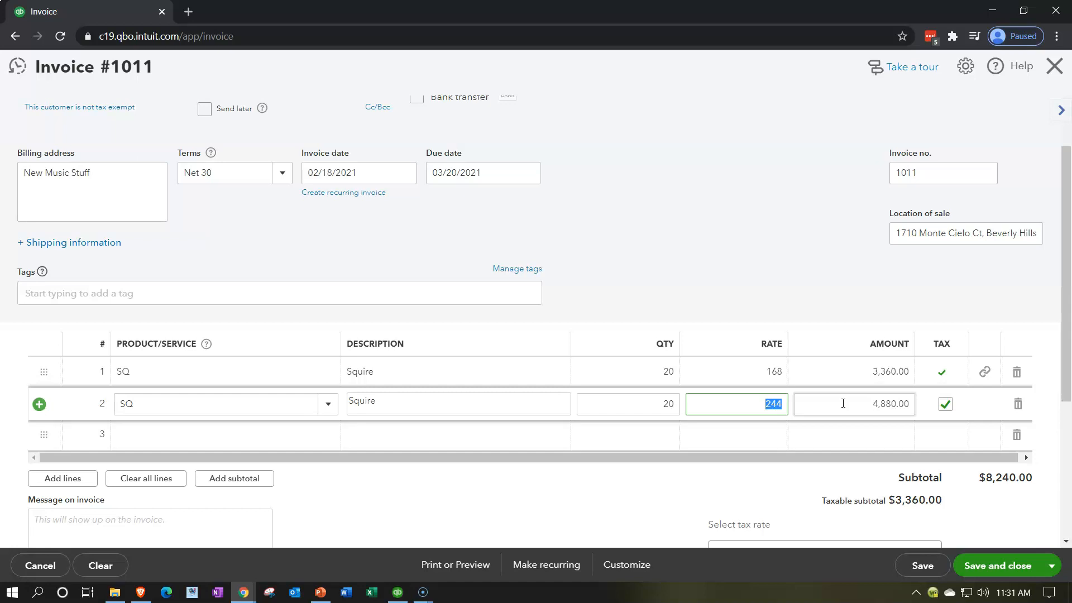
# Step: Move the manually added SQ line with rate 244 above the linked billable expense line on the invoice
pyautogui.click(157, 443)
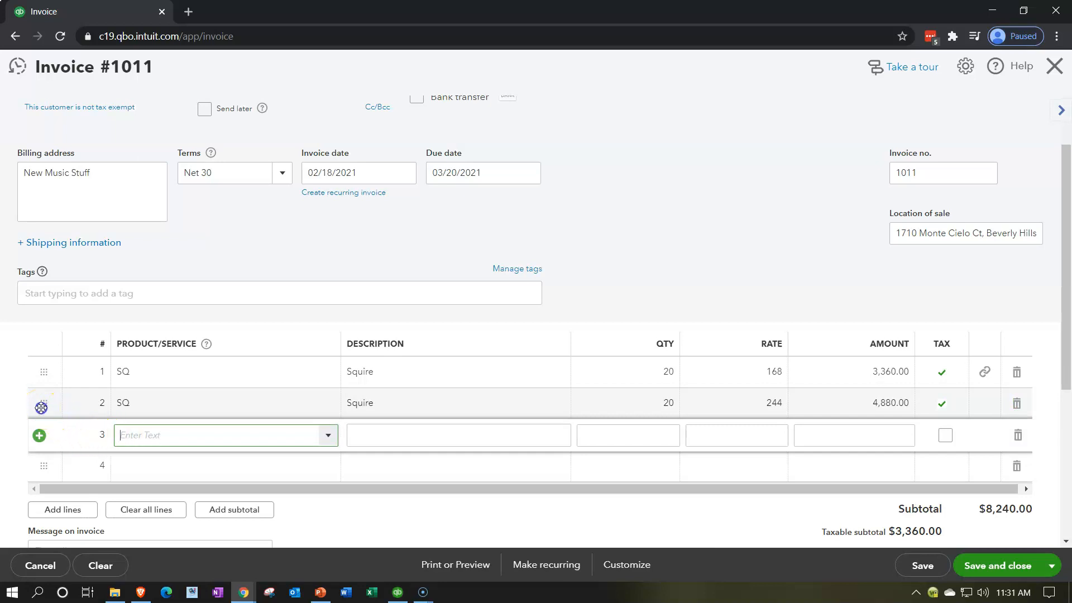
pyautogui.moveTo(41, 408); pyautogui.dragTo(45, 369)
# Step: Clear the product and description from the linked billable expense line on the invoice's second row
pyautogui.click(159, 404)
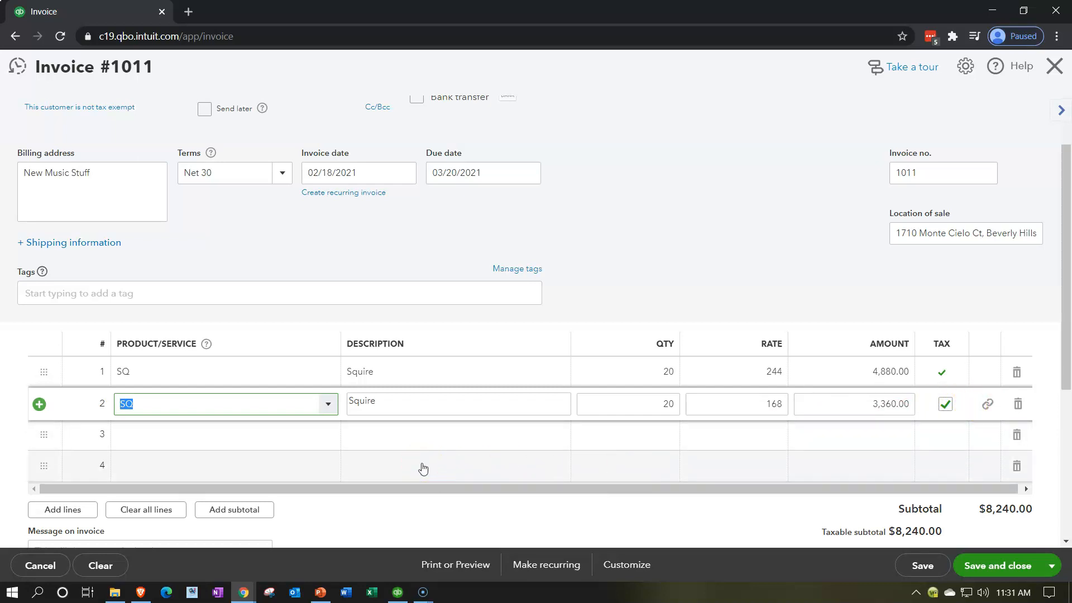
pyautogui.press('BackSpace')
pyautogui.press('Tab')
pyautogui.press('BackSpace')
pyautogui.press('BackSpace')
pyautogui.press('BackSpace')
pyautogui.press('BackSpace')
pyautogui.press('BackSpace')
pyautogui.press('BackSpace')
pyautogui.press('Tab')
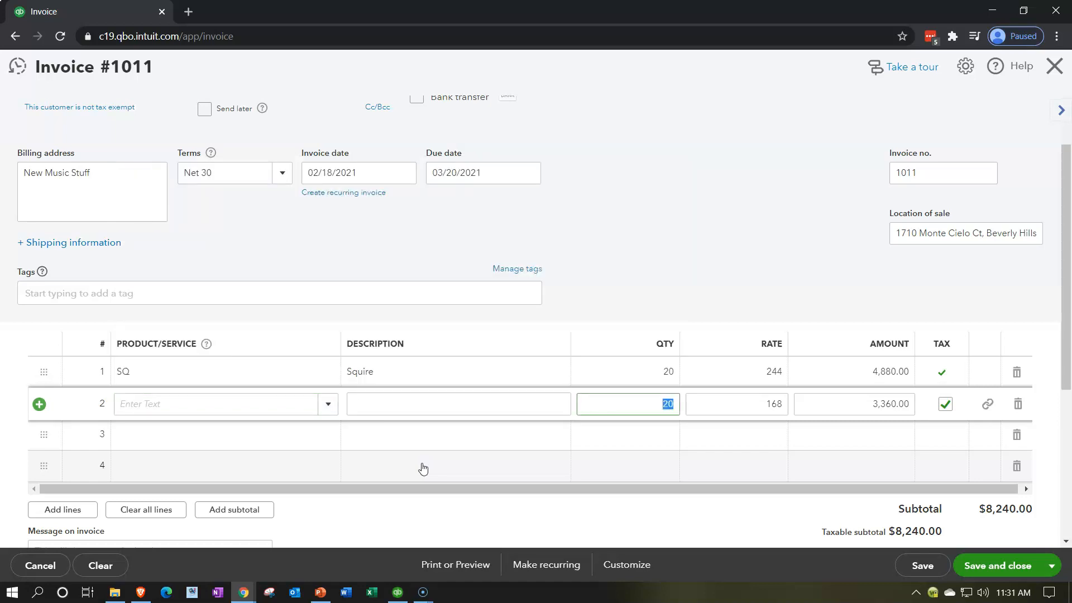
# Step: Remove the quantity, rate, amount and taxable mark from the linked billable line, keeping the line itself
pyautogui.press('BackSpace')
pyautogui.press('Tab')
pyautogui.press('BackSpace')
pyautogui.press('Tab')
pyautogui.press('BackSpace')
pyautogui.press('BackSpace')
pyautogui.press('BackSpace')
pyautogui.press('BackSpace')
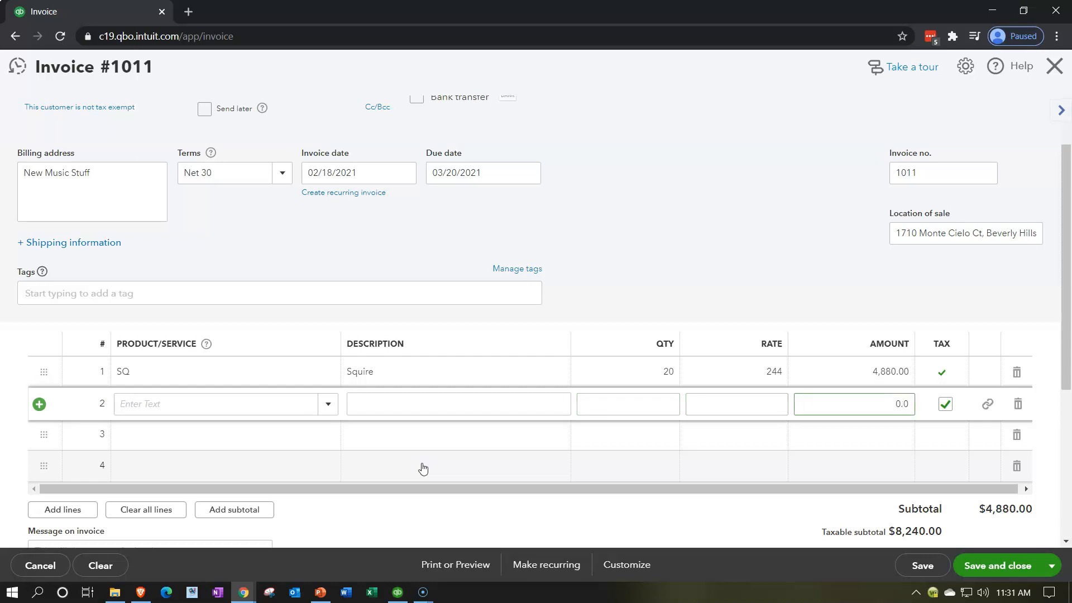
pyautogui.click(946, 403)
pyautogui.click(907, 411)
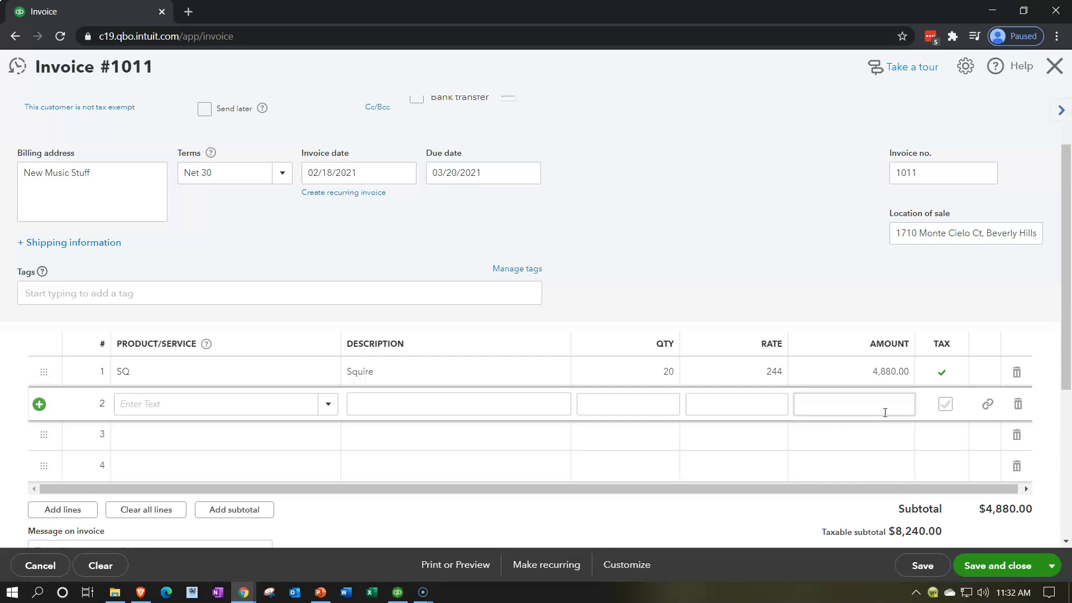
# Step: Override the invoice's calculated sales tax with a 5% rate, giving "Other (or reason not listed)" as the reason
pyautogui.scroll(-3, 885, 413)
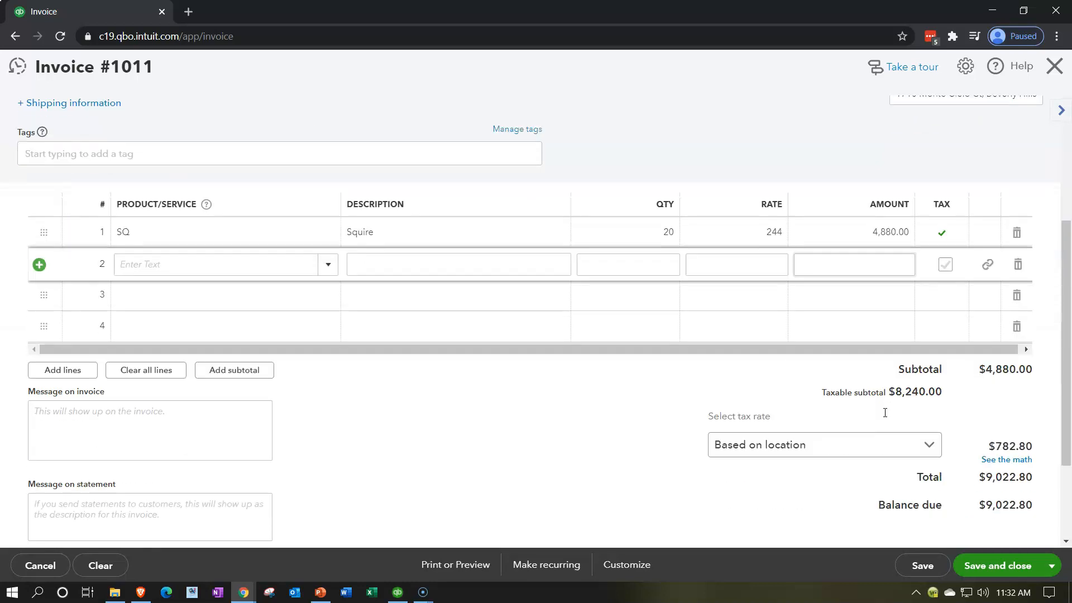
pyautogui.click(1003, 454)
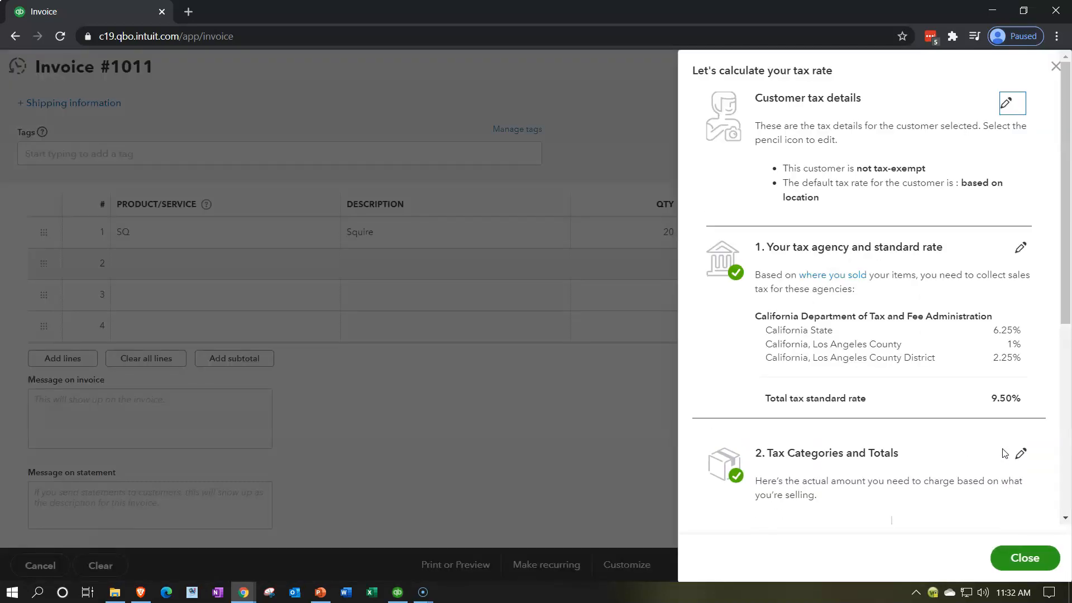
pyautogui.scroll(-4, 1004, 453)
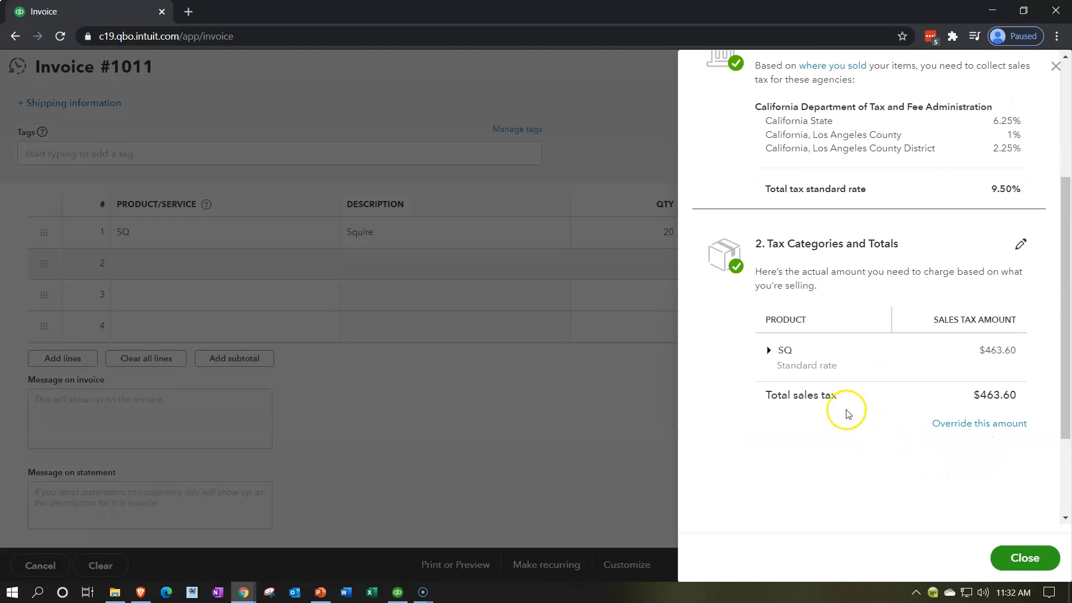
pyautogui.click(971, 426)
pyautogui.click(730, 474)
pyautogui.write('5')
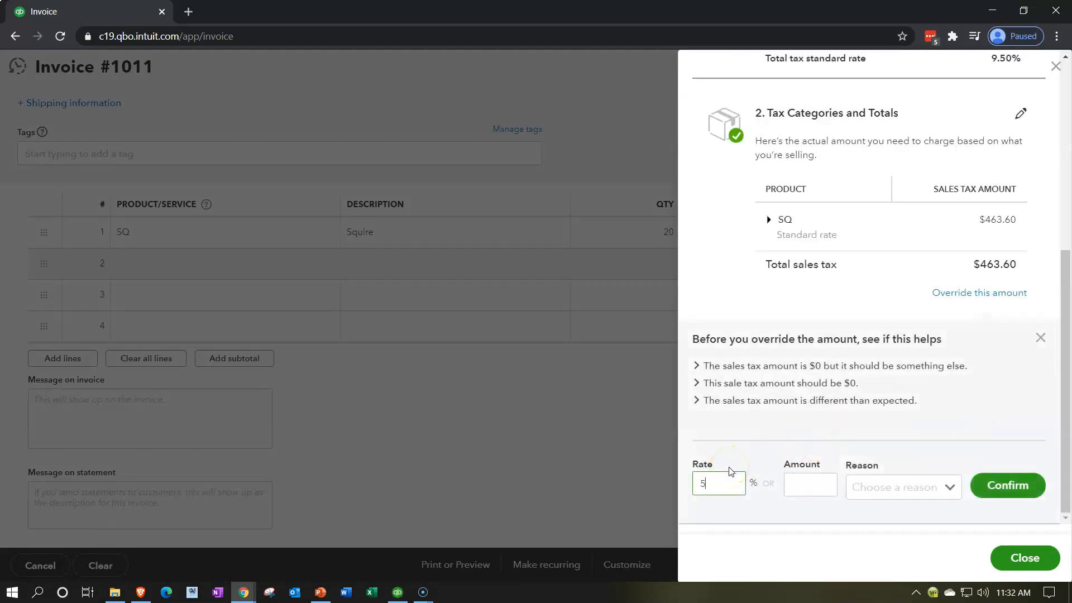
pyautogui.click(956, 488)
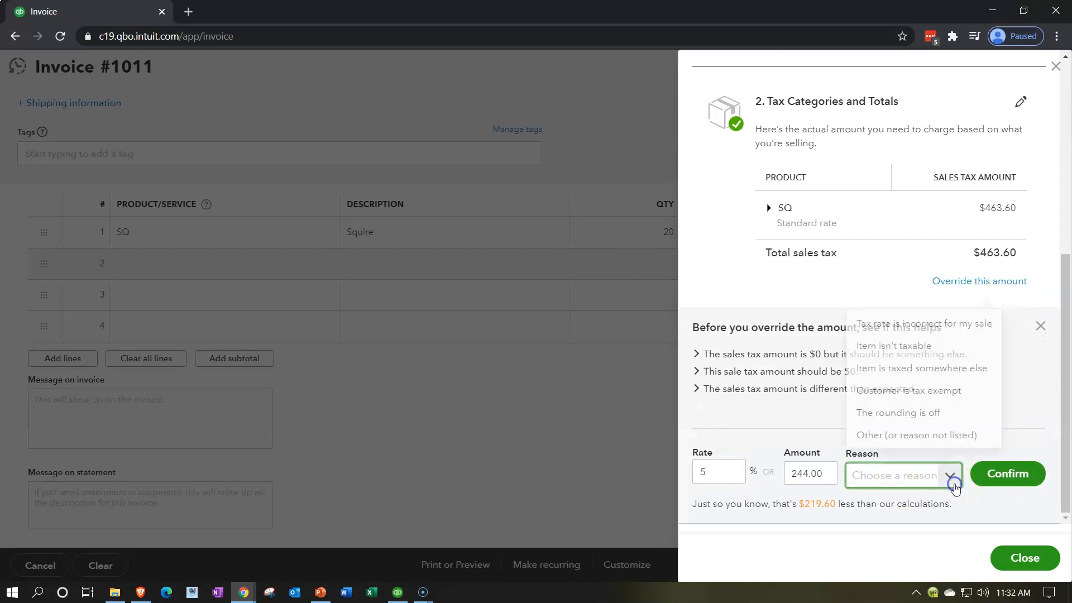
pyautogui.click(906, 440)
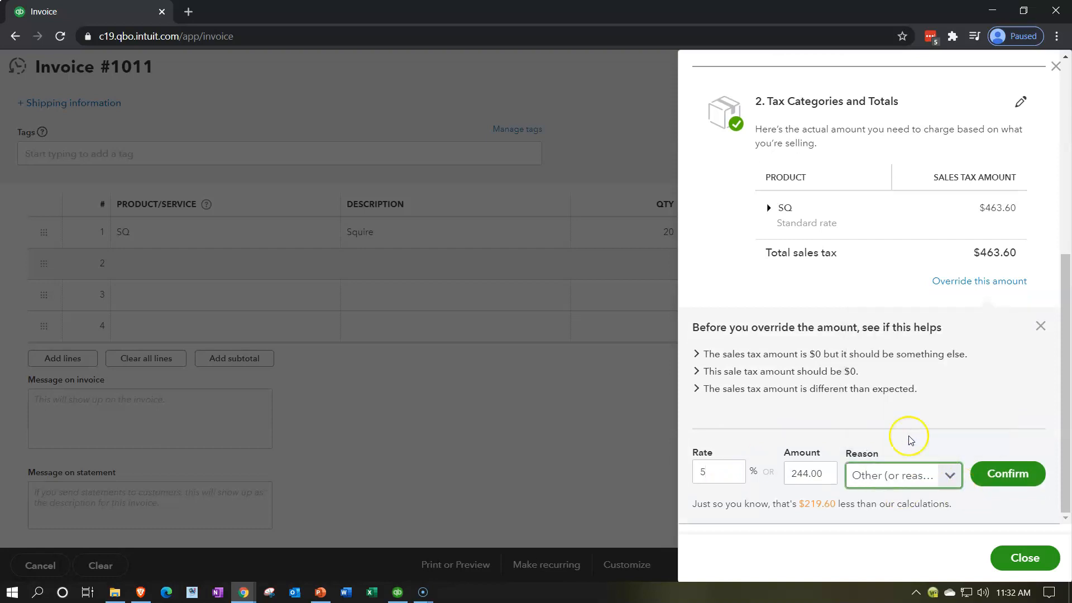
pyautogui.click(1001, 473)
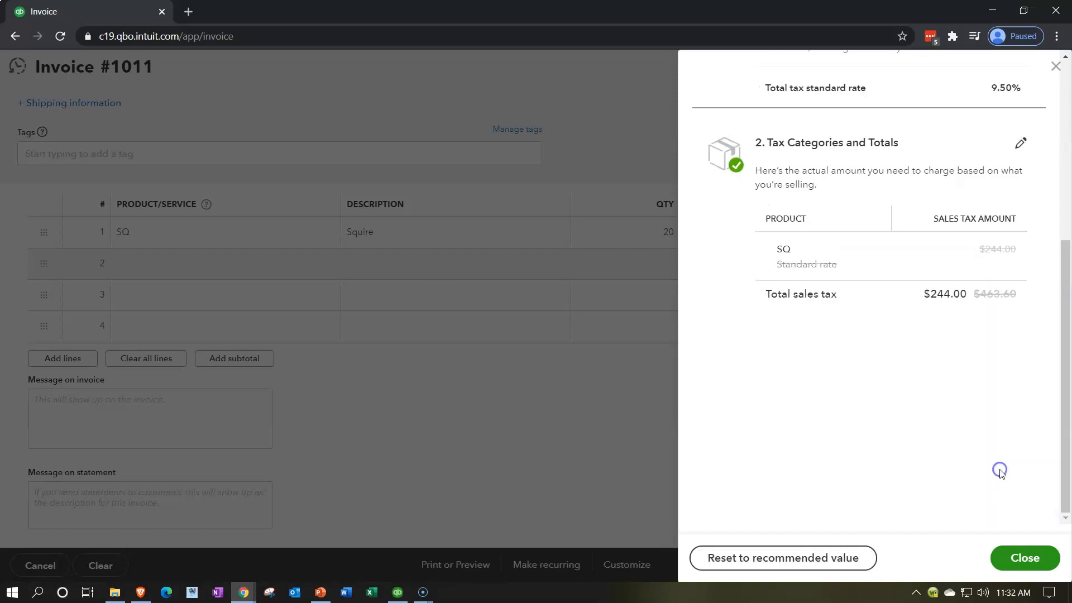
pyautogui.click(1029, 556)
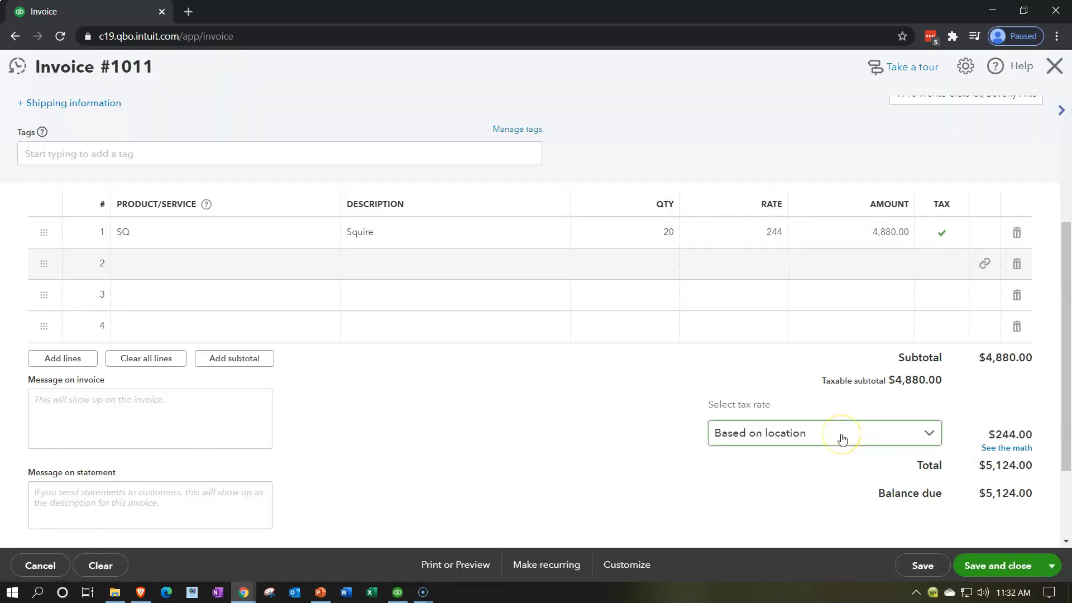
# Step: Leave the tax rate selection at Based on location, and save and close the invoice for New Music Stuff
pyautogui.click(761, 455)
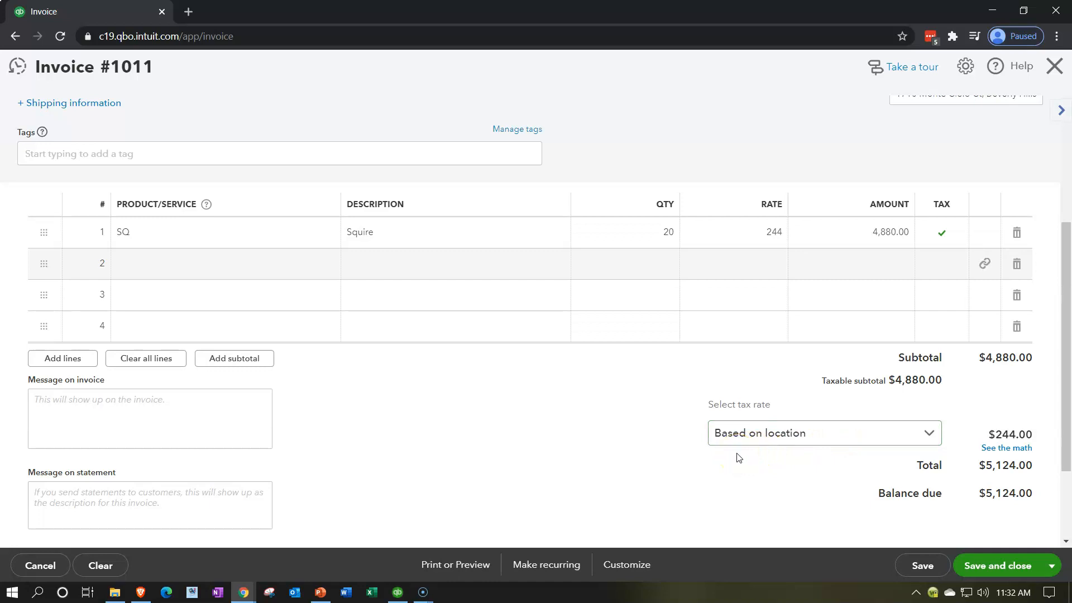
pyautogui.click(1004, 518)
pyautogui.click(988, 445)
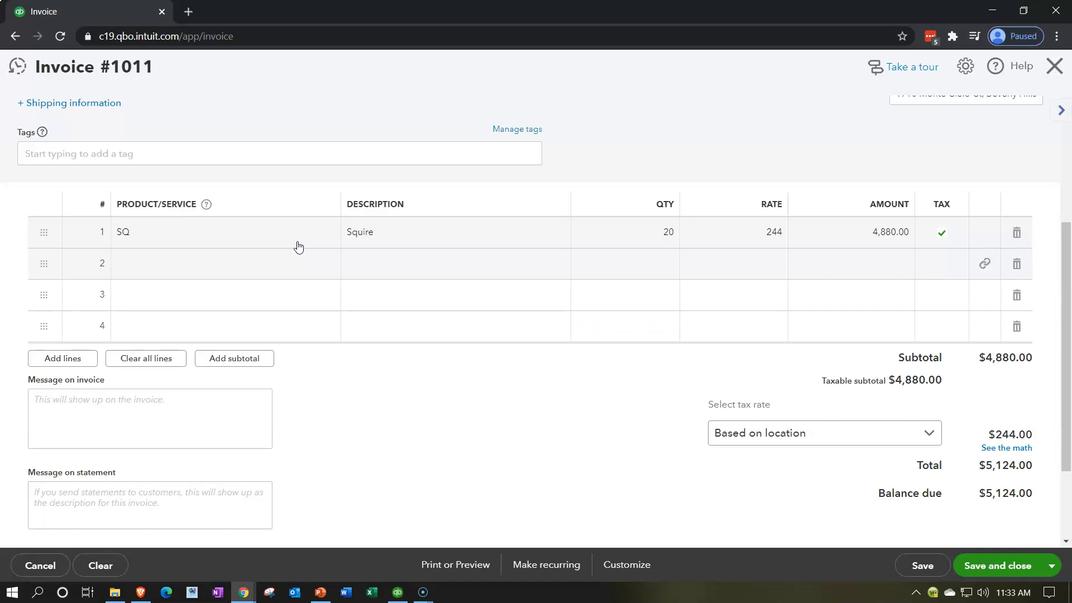
pyautogui.click(1020, 575)
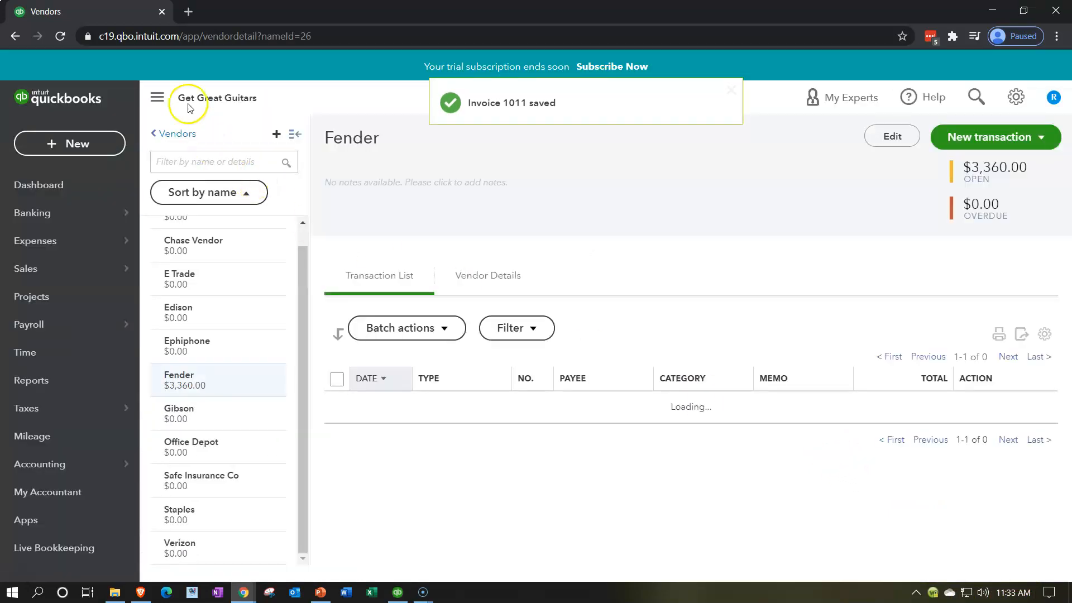
# Step: Duplicate the Vendors browser tab and open the Chart of Accounts in the copy
pyautogui.rightClick(132, 11)
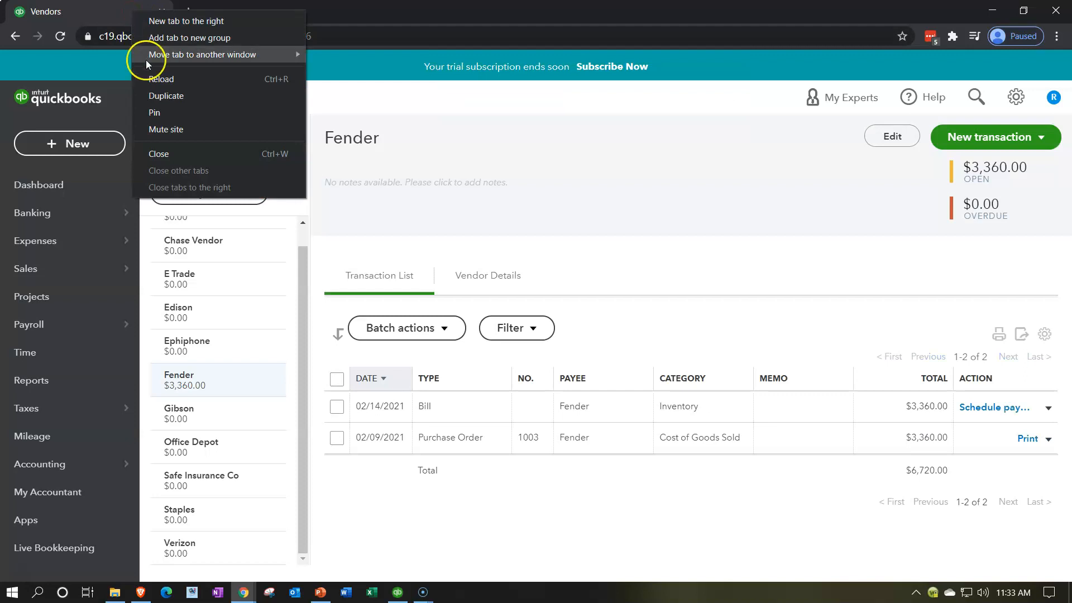
pyautogui.click(151, 96)
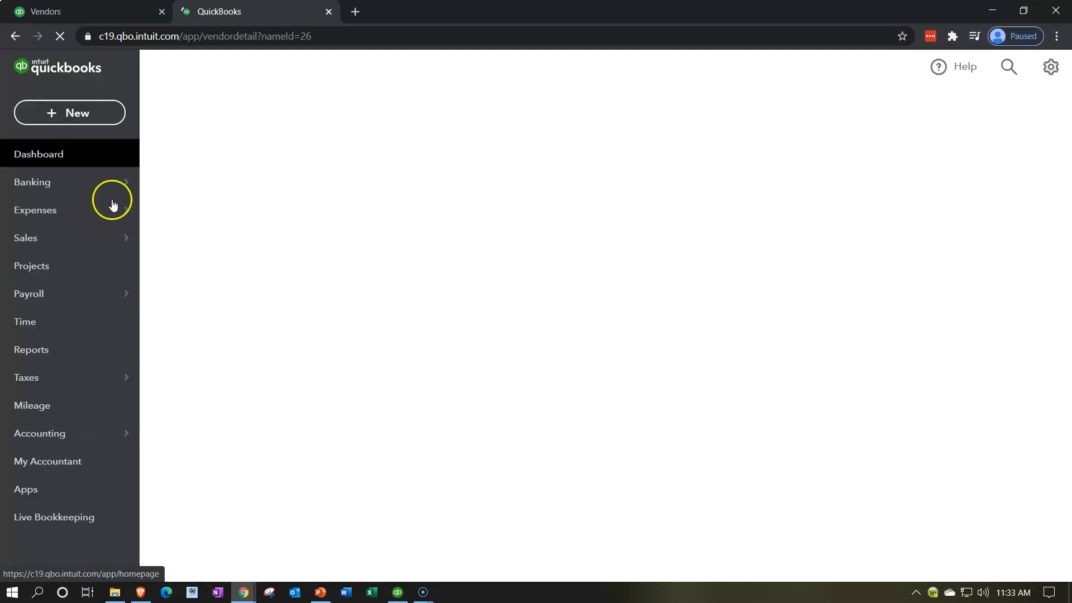
pyautogui.click(65, 434)
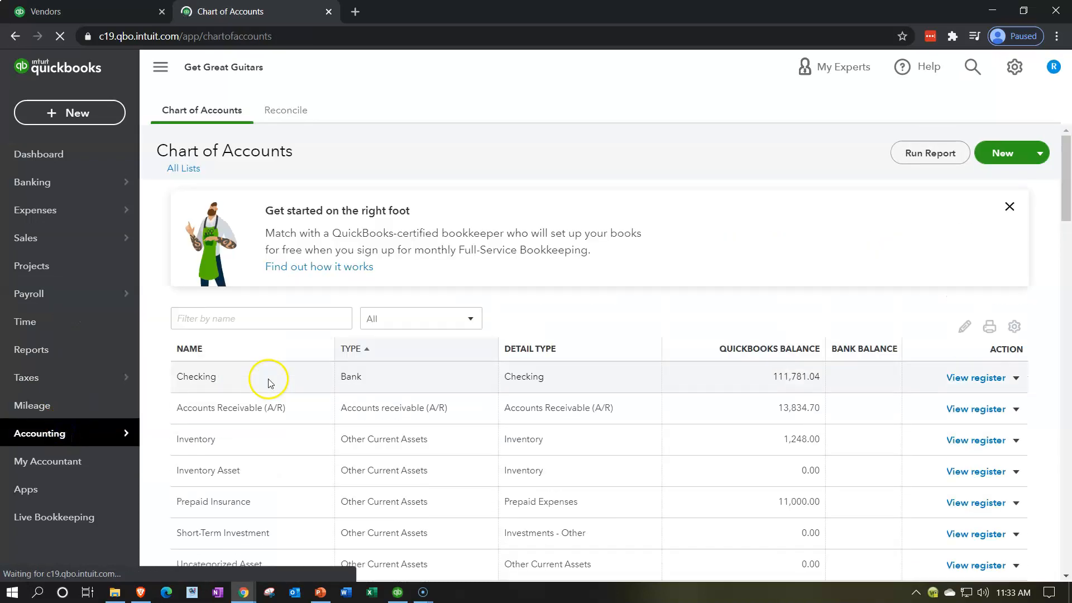
# Step: Find the Trial Balance report among the reports and open it
pyautogui.click(29, 351)
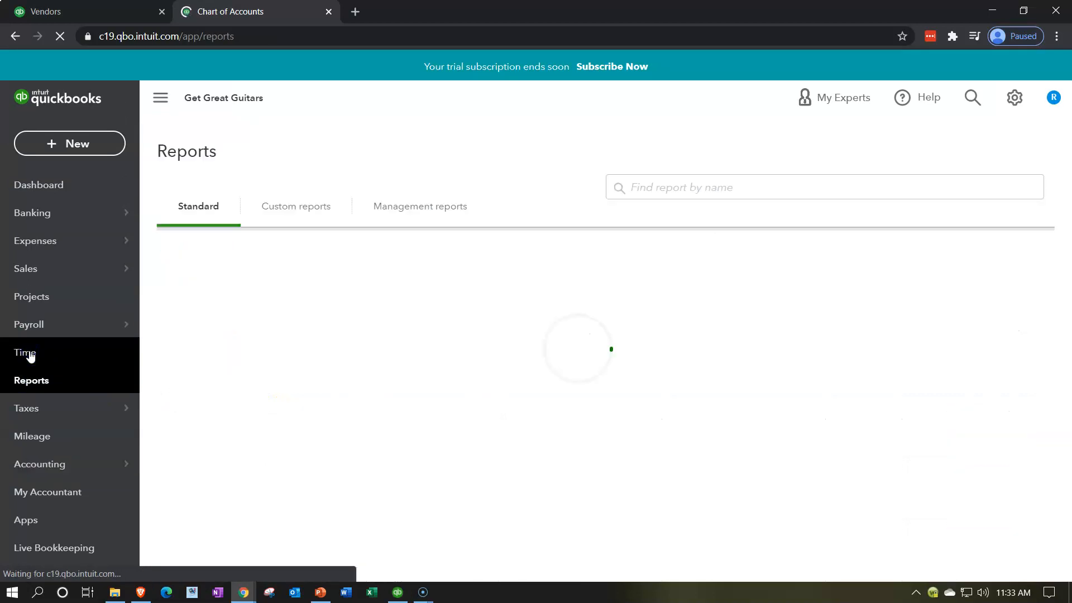
pyautogui.click(686, 286)
pyautogui.write('trial')
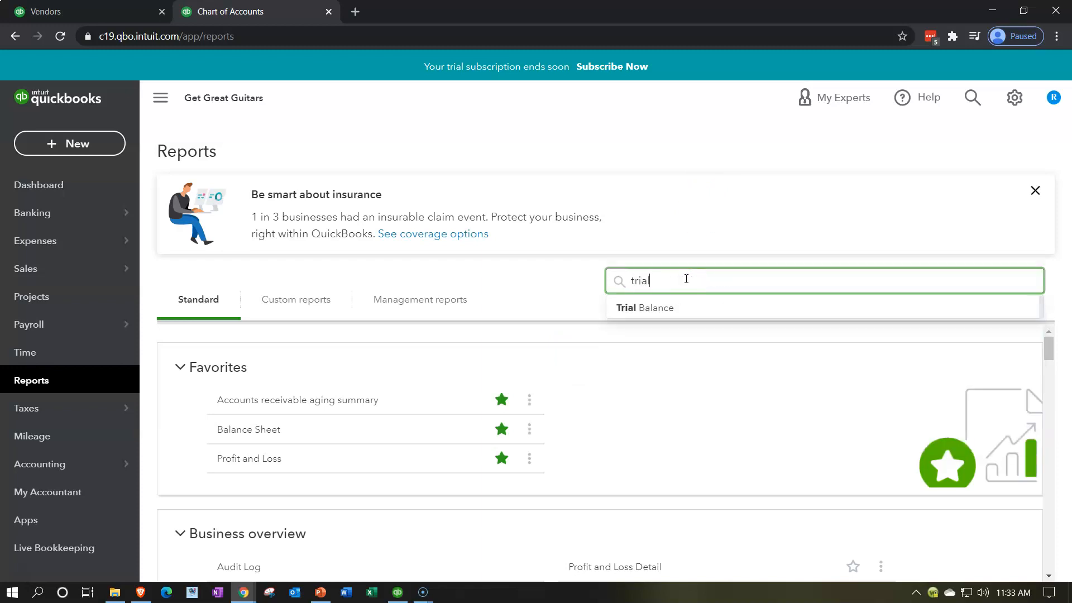
pyautogui.press('Down')
pyautogui.press('Return')
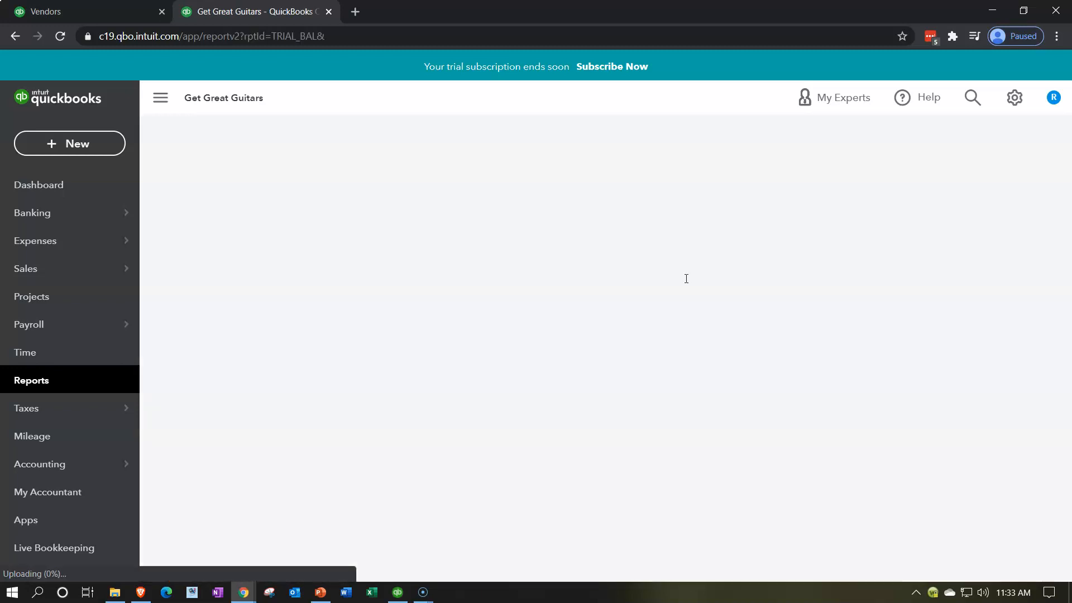
# Step: Set the Trial Balance end date to 12/31/2021 and run the report
pyautogui.click(483, 205)
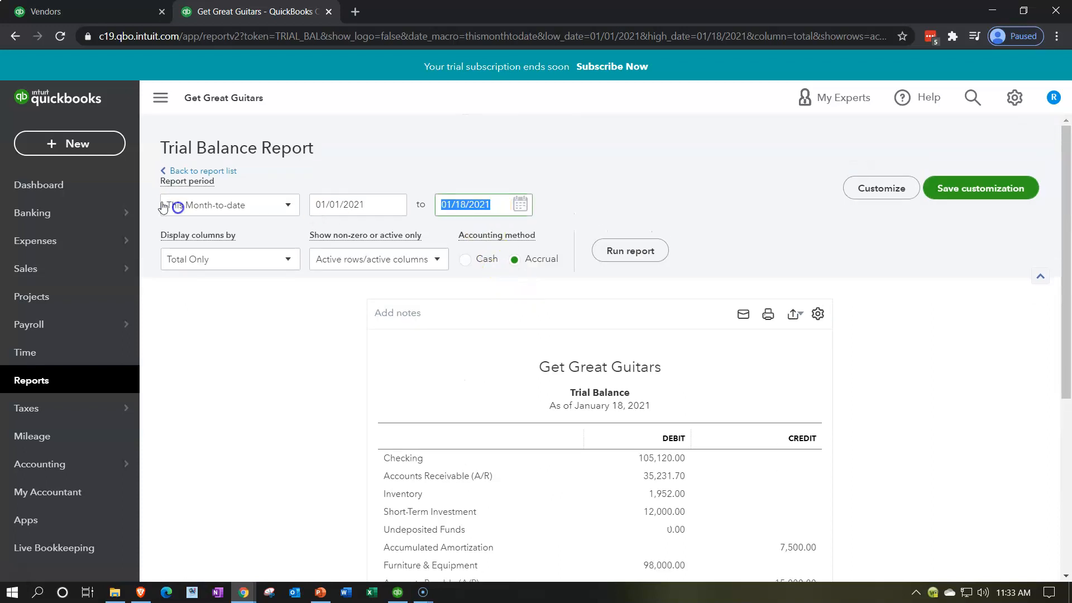
pyautogui.write('12/31/2021')
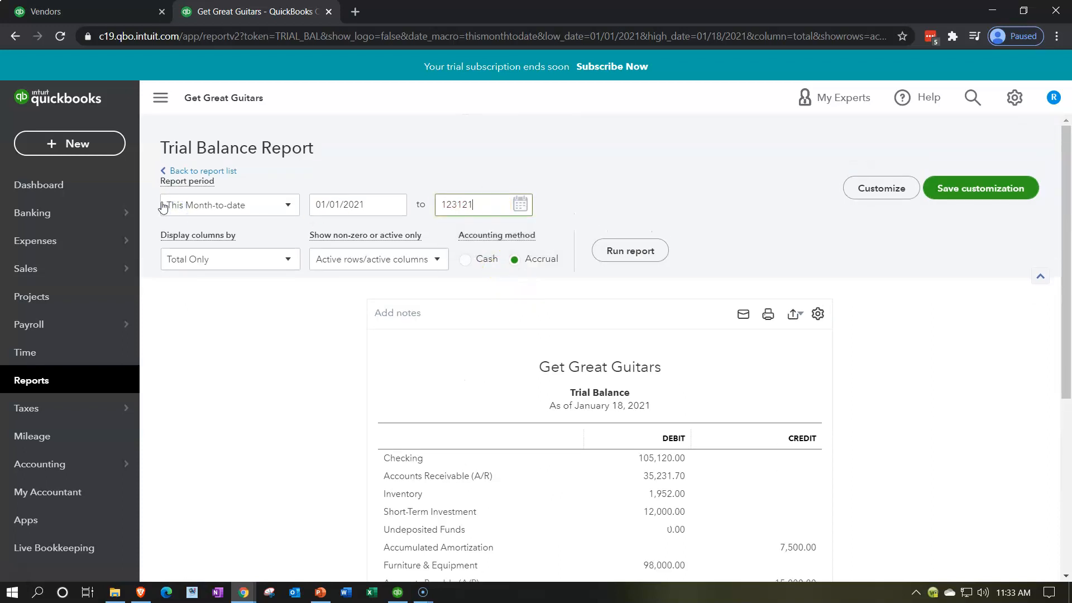
pyautogui.press('Tab')
pyautogui.click(630, 253)
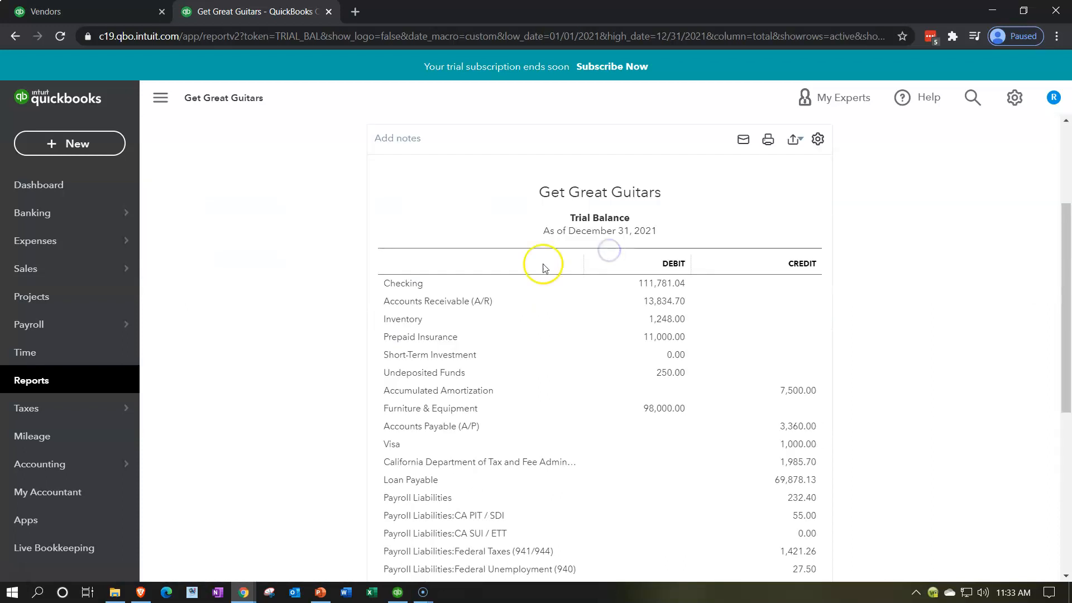
# Step: Hide the navigation pane, enlarge the page to 125%, and examine the account balances in the Trial Balance
pyautogui.click(161, 98)
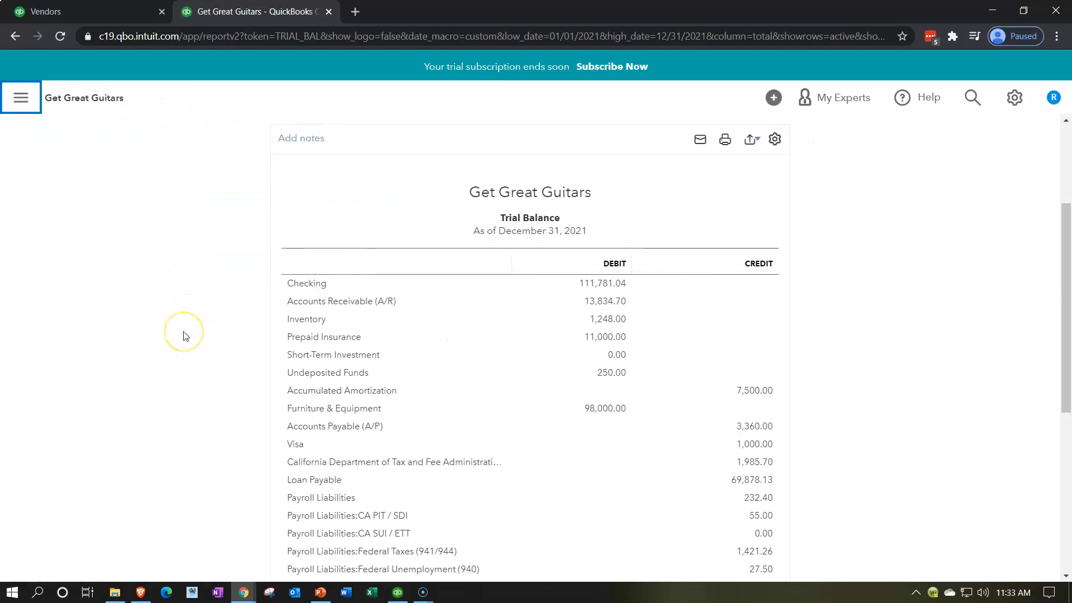
pyautogui.hotkey('ctrl', '+')
pyautogui.hotkey('ctrl', '+')
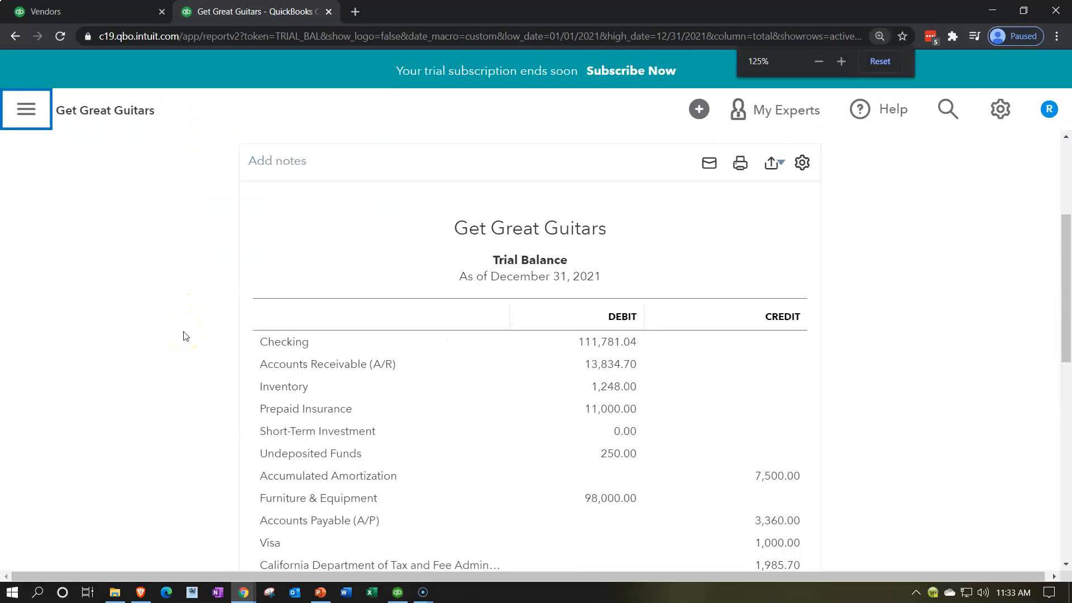
pyautogui.scroll(-2, 186, 336)
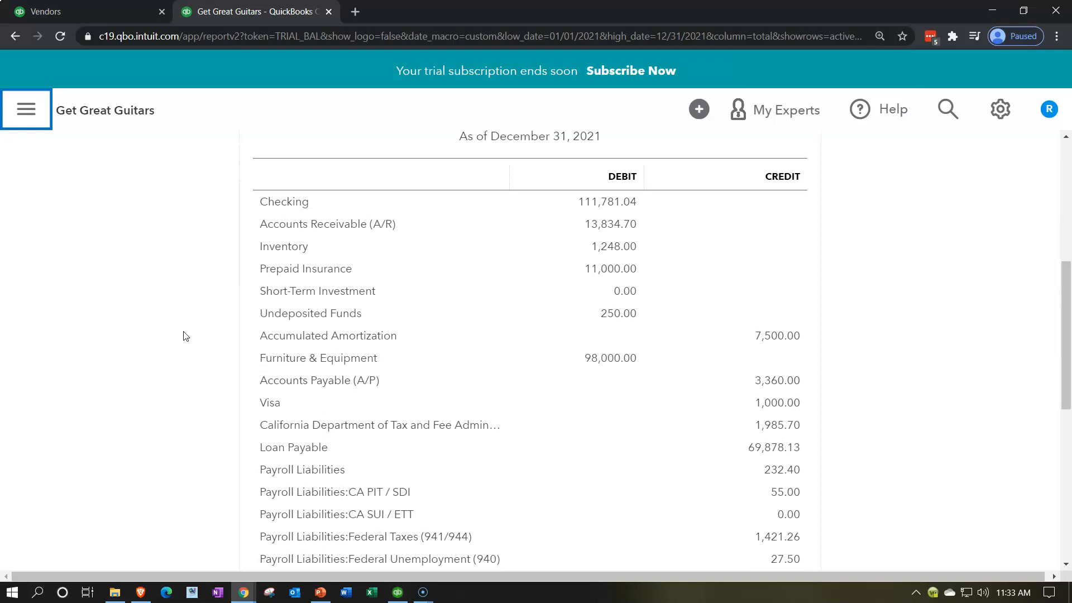
pyautogui.scroll(-3, 186, 336)
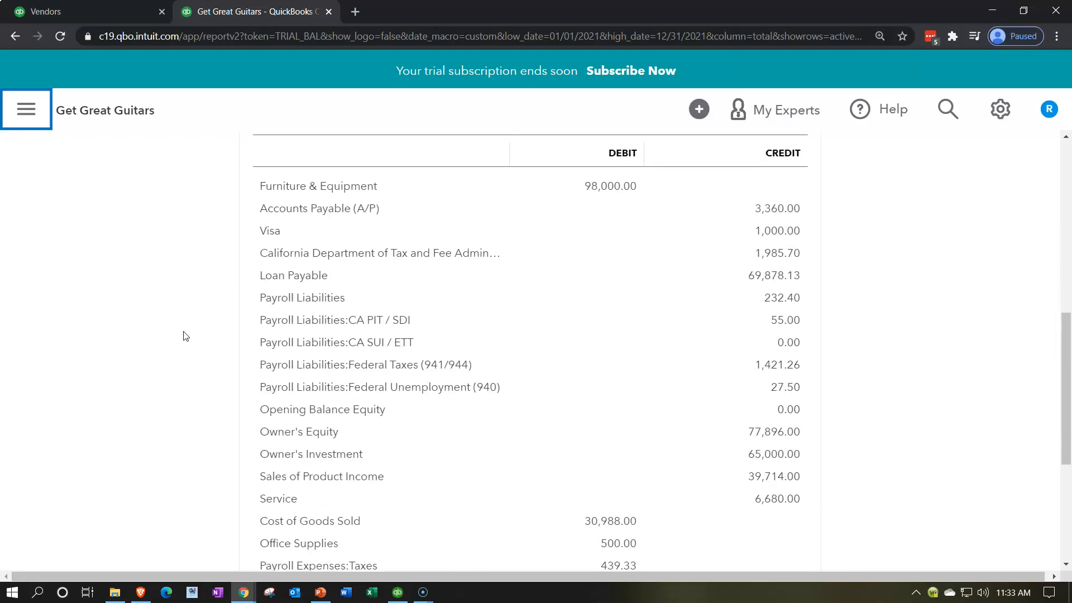
pyautogui.scroll(3, 186, 336)
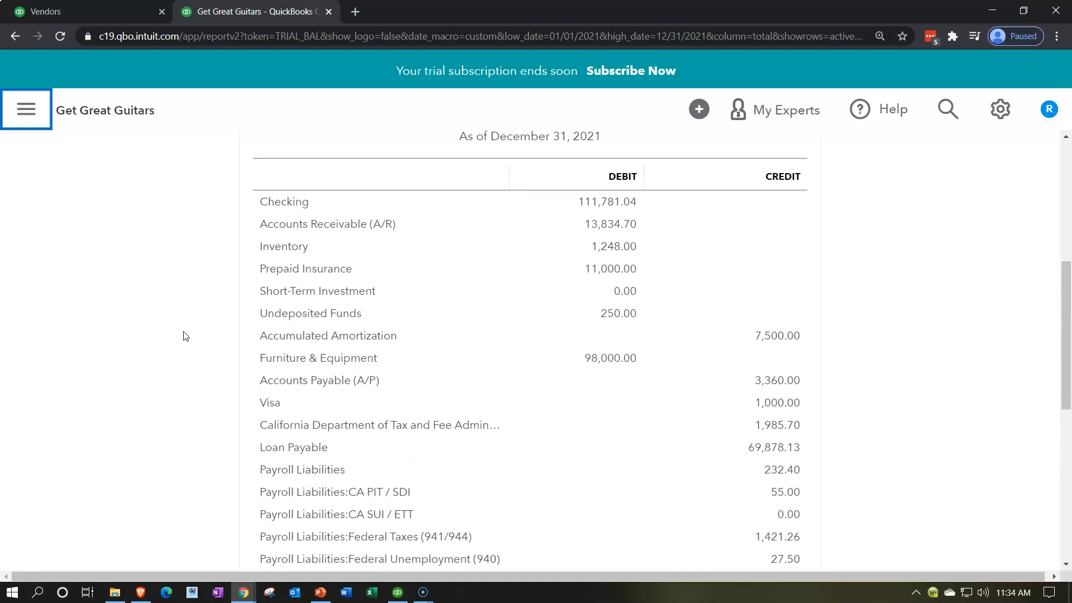
pyautogui.scroll(-2, 186, 336)
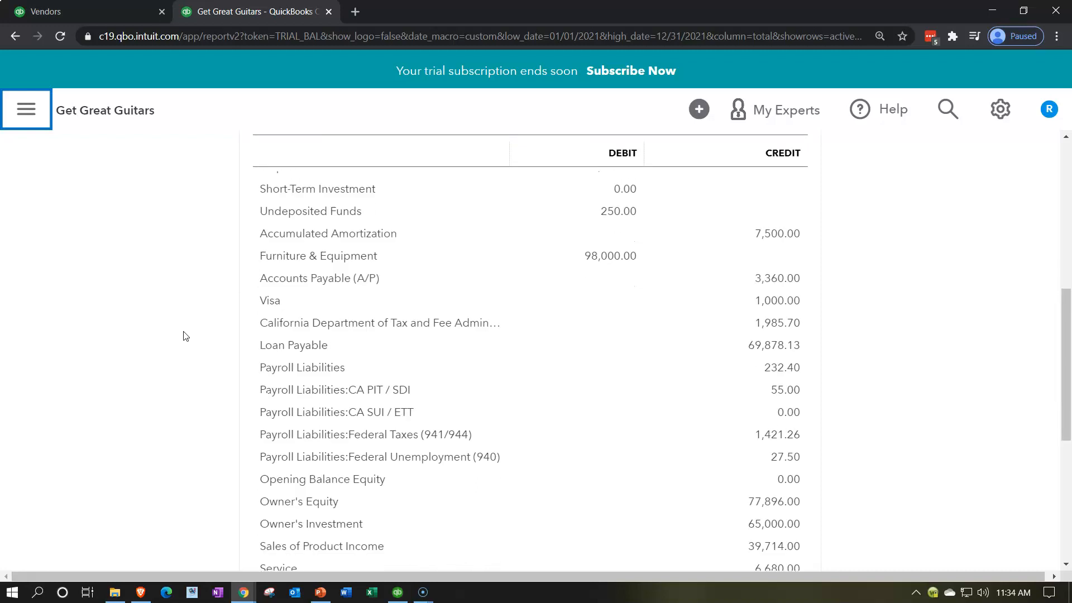
pyautogui.scroll(-2, 186, 335)
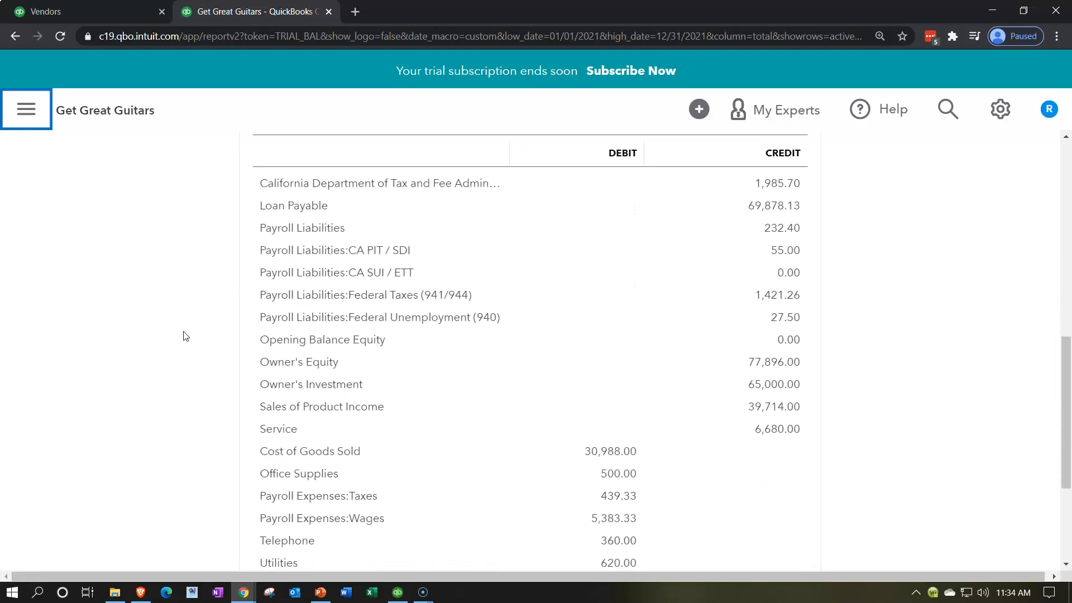
pyautogui.scroll(5, 186, 336)
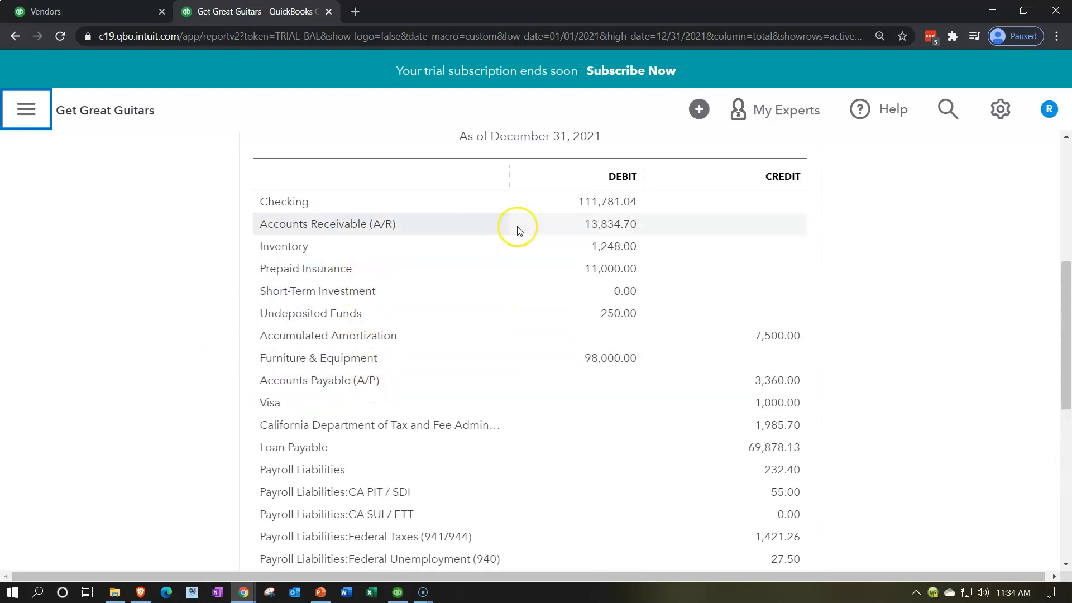
# Step: Open the Accounts Receivable transactions from the Trial Balance, check the amount for New Music Stuff's invoice 1011, and return to the summary
pyautogui.click(608, 224)
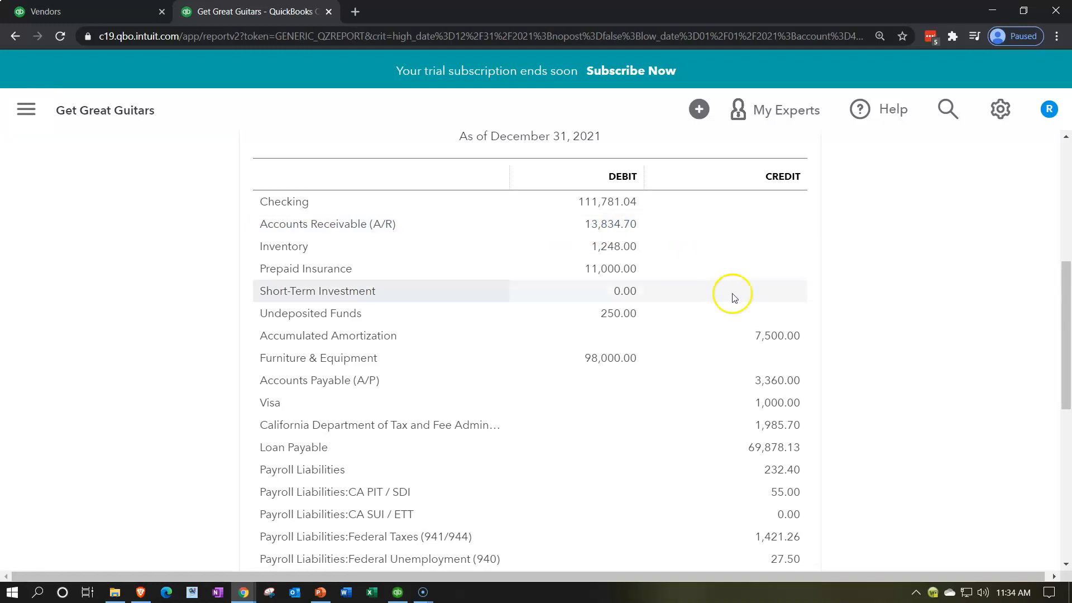
pyautogui.scroll(-5, 821, 349)
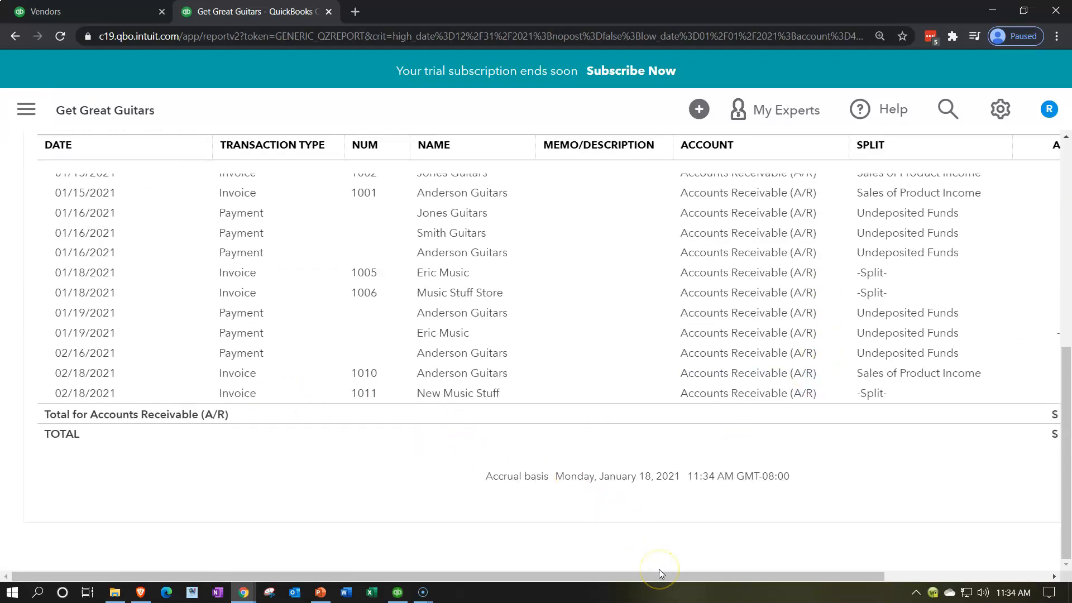
pyautogui.moveTo(697, 571); pyautogui.dragTo(746, 573)
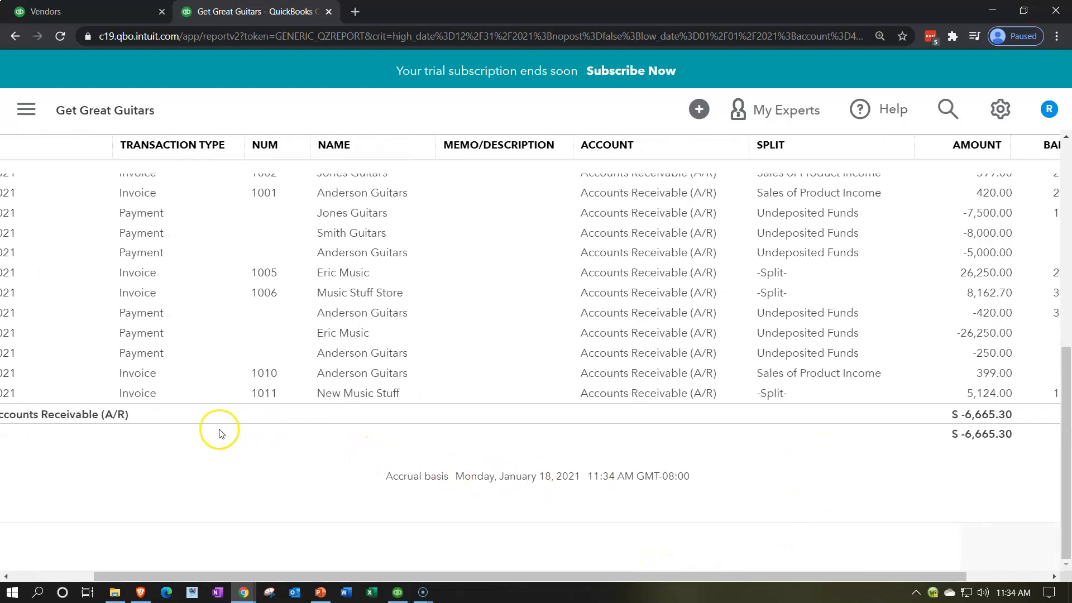
pyautogui.scroll(7, 209, 434)
pyautogui.scroll(2, 117, 210)
pyautogui.click(118, 204)
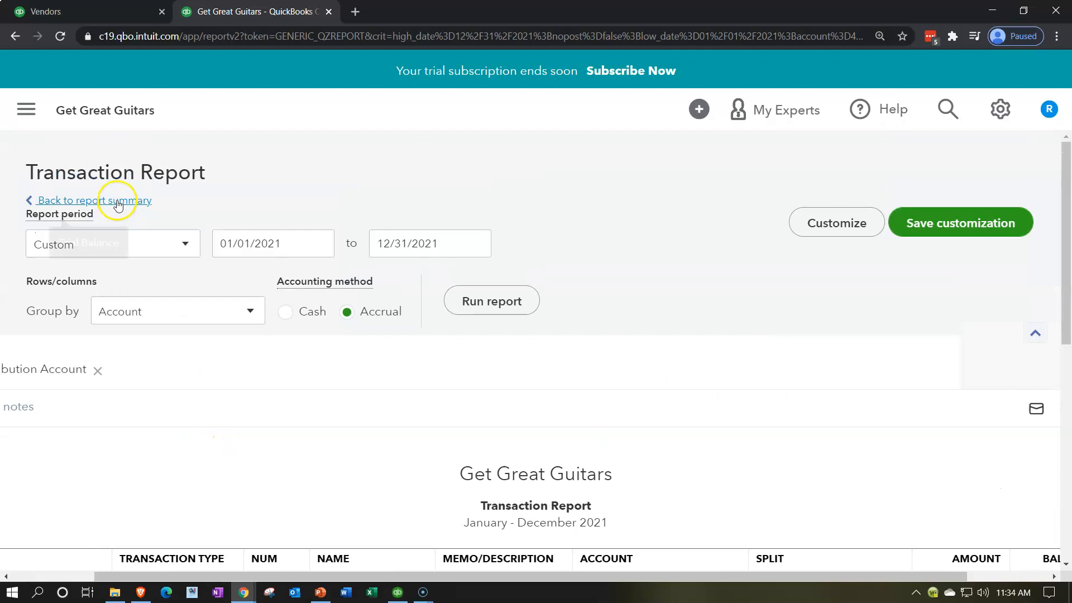
# Step: Open the Sales of Product Income transactions, check the Squire amounts for New Music Stuff's invoice 1011, and return to the Trial Balance
pyautogui.scroll(-6, 175, 271)
pyautogui.scroll(-7, 196, 309)
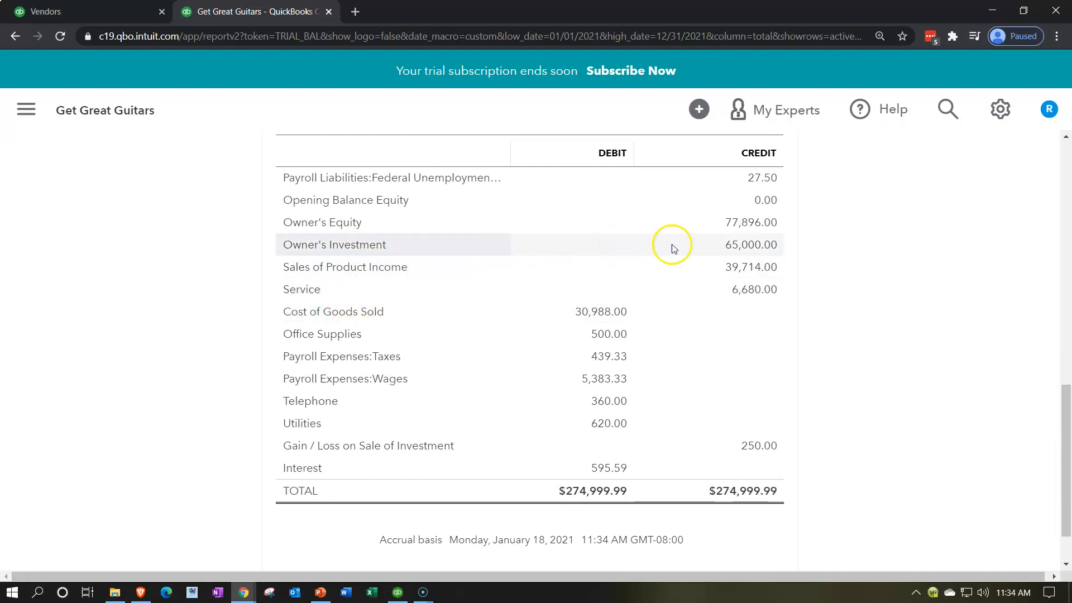
pyautogui.click(757, 268)
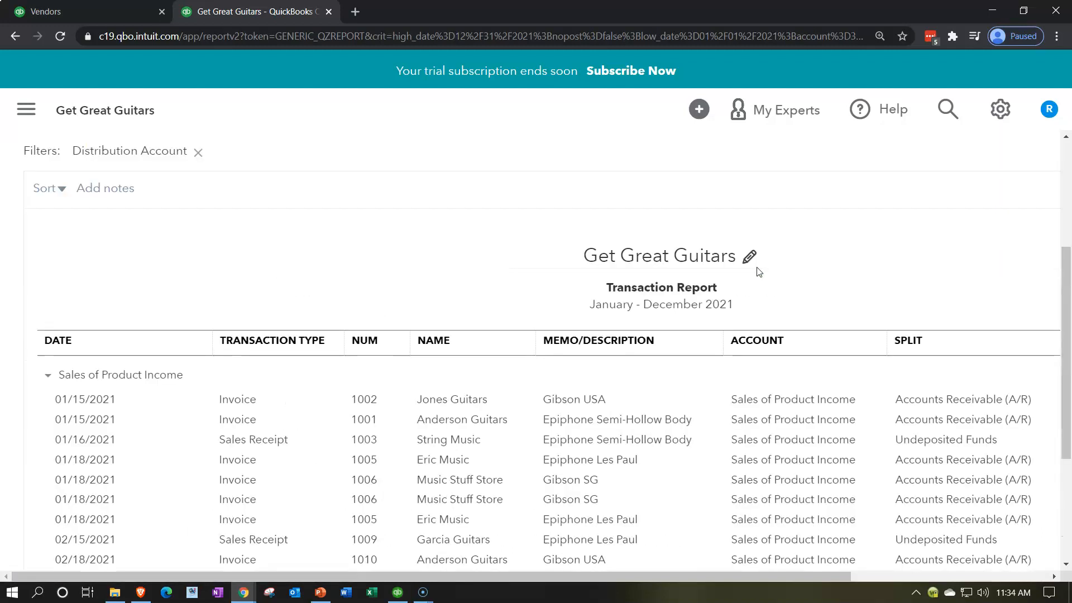
pyautogui.scroll(-3, 720, 368)
pyautogui.moveTo(673, 576); pyautogui.dragTo(825, 577)
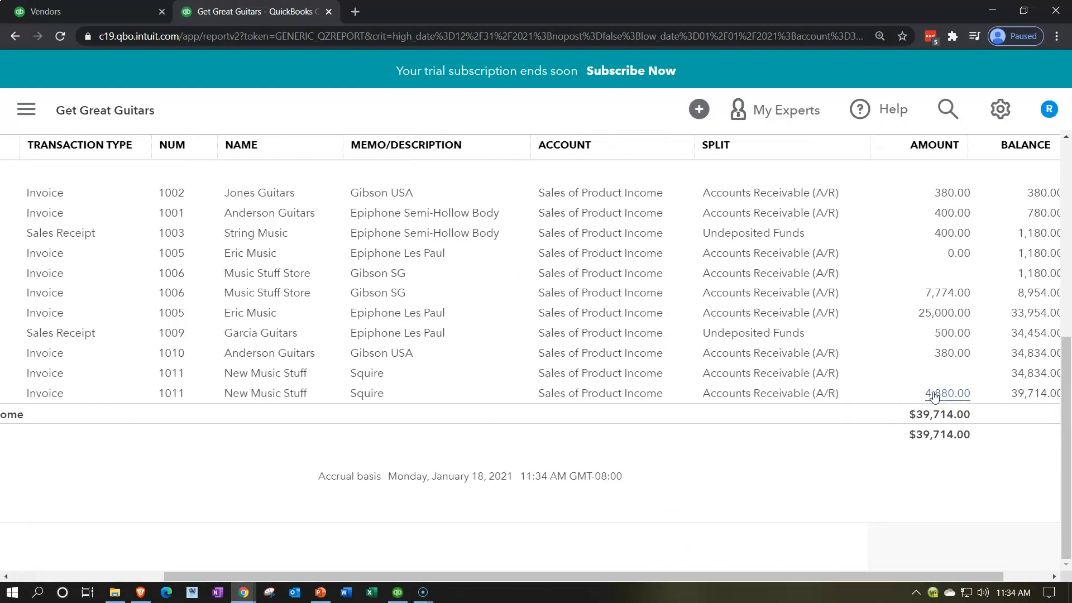
pyautogui.click(848, 575)
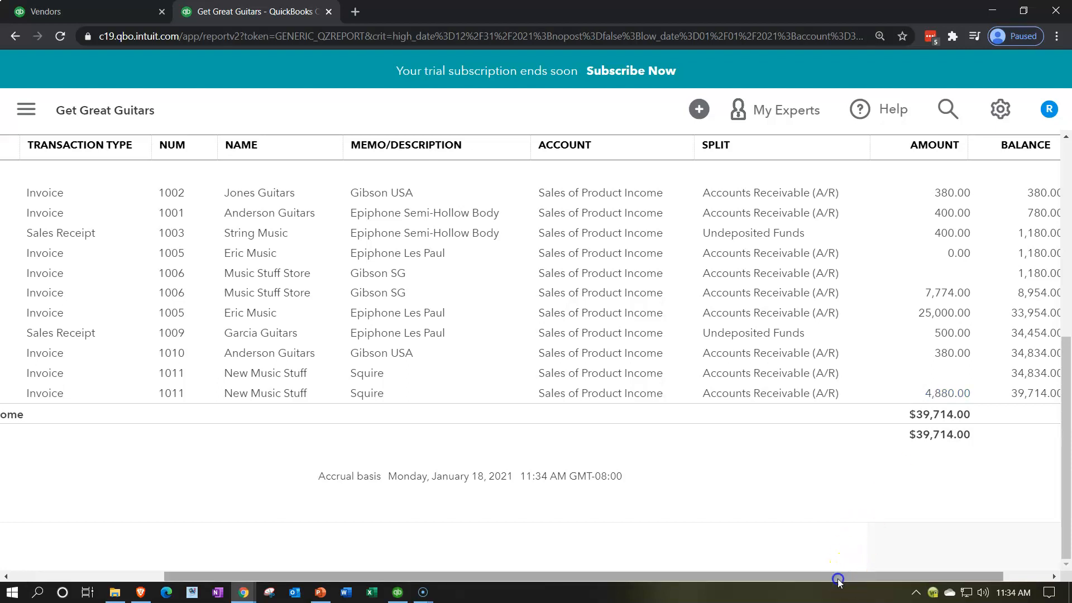
pyautogui.moveTo(838, 581); pyautogui.dragTo(686, 581)
pyautogui.scroll(8, 215, 426)
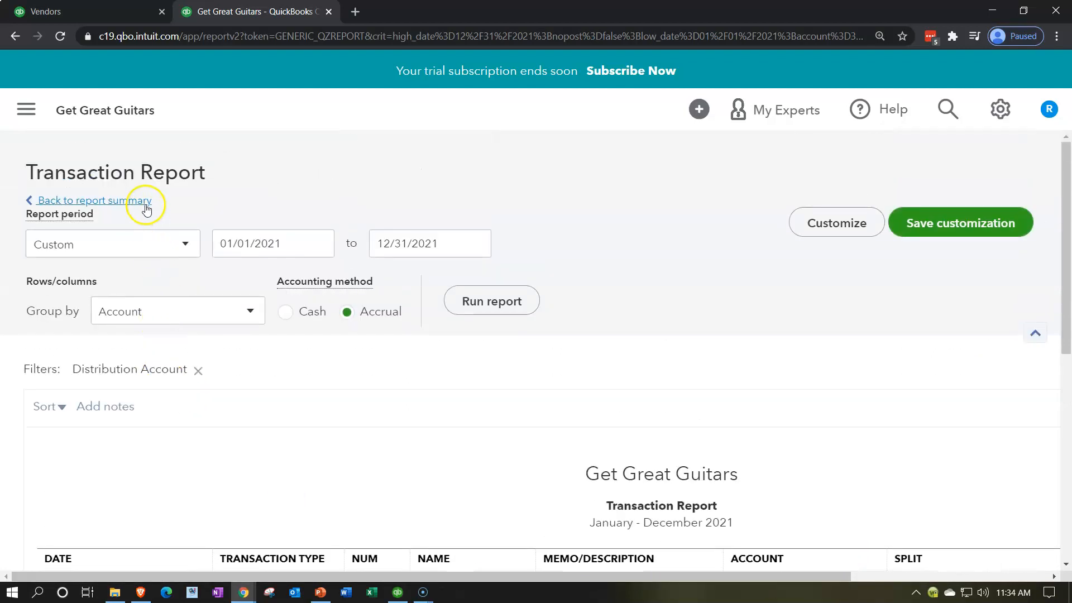
pyautogui.click(70, 202)
# Step: Review the sales tax liability in the Trial Balance and open the Inventory transactions to examine the Squire amount on invoice 1011
pyautogui.scroll(-10, 148, 215)
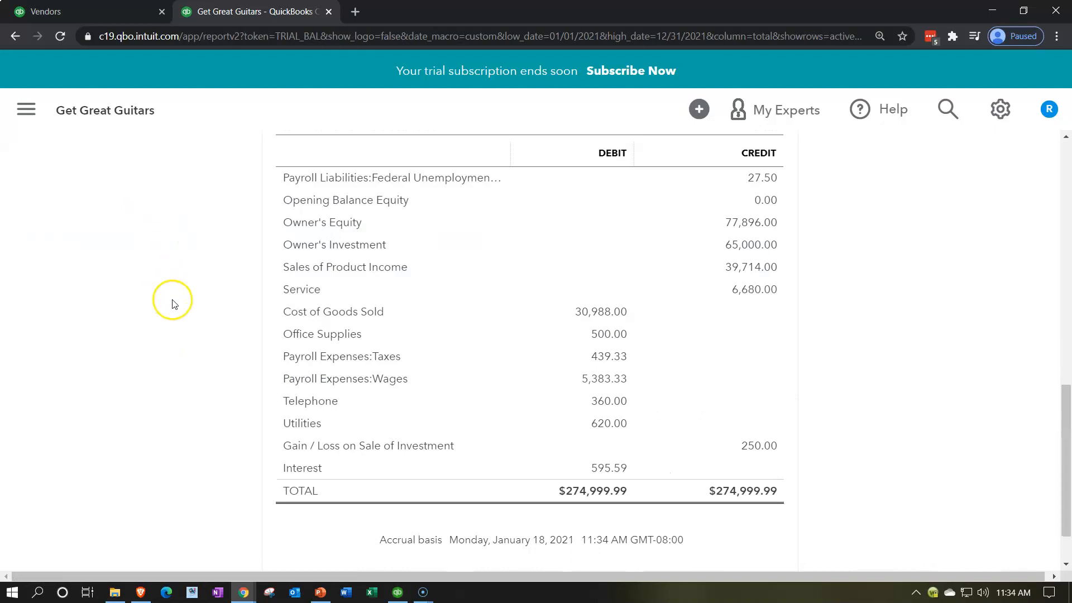
pyautogui.scroll(4, 175, 305)
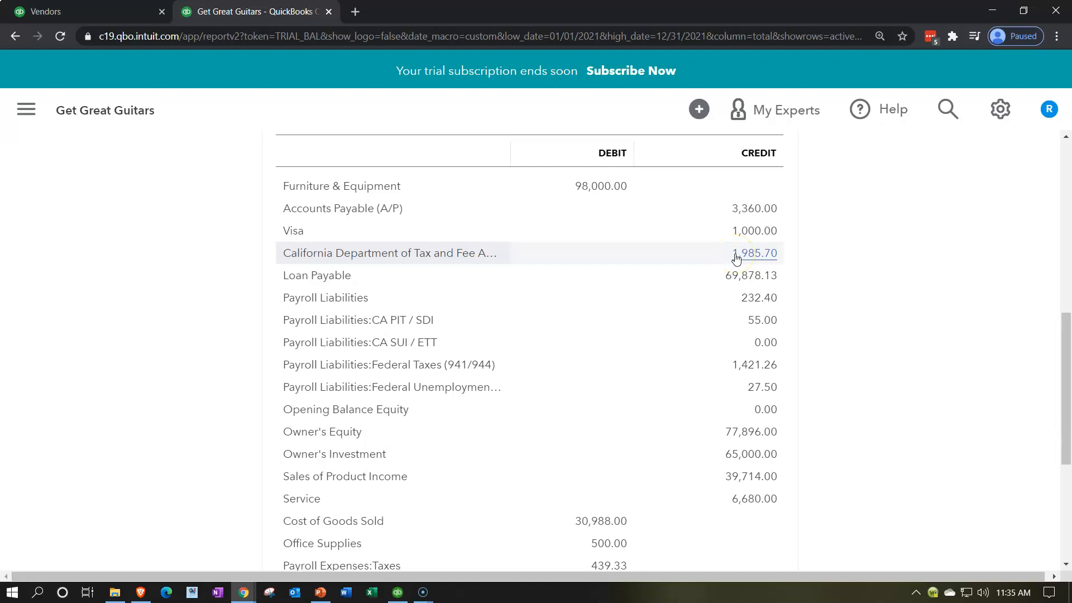
pyautogui.scroll(4, 662, 353)
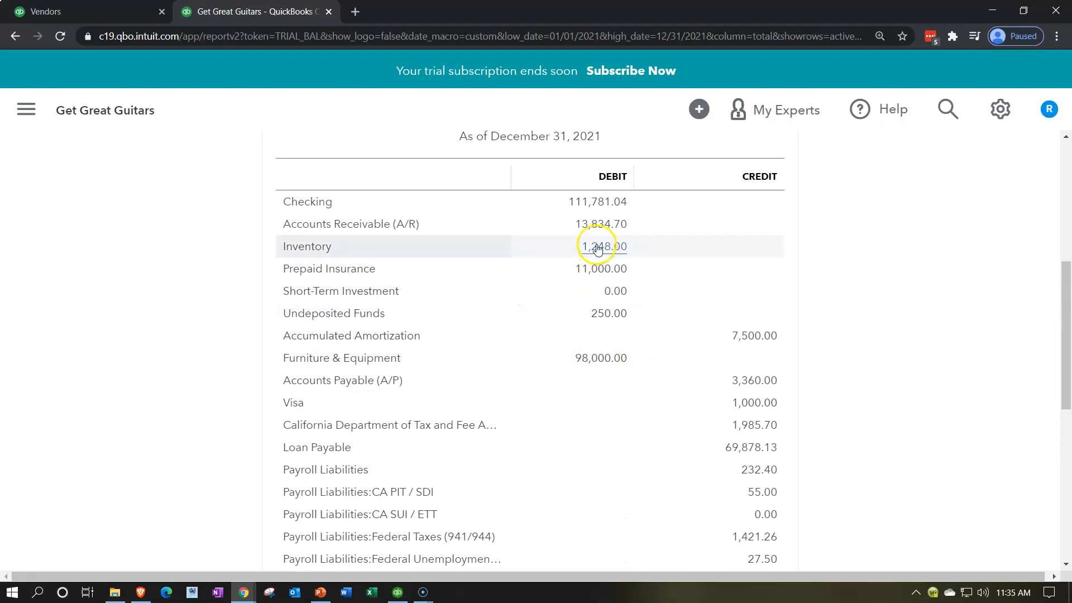
pyautogui.click(600, 246)
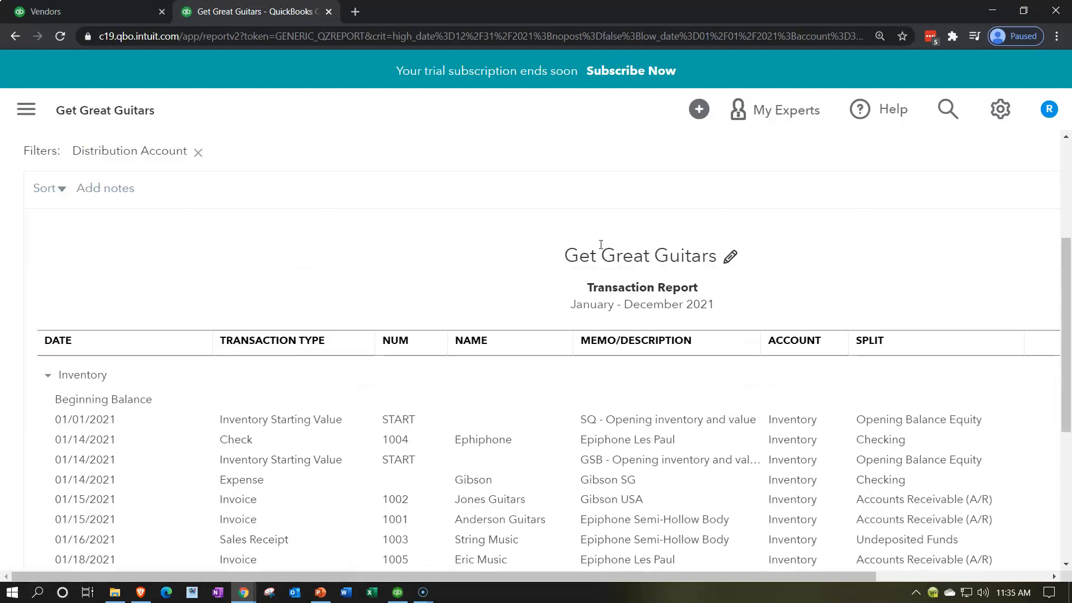
pyautogui.scroll(-3, 575, 355)
pyautogui.scroll(-2, 576, 358)
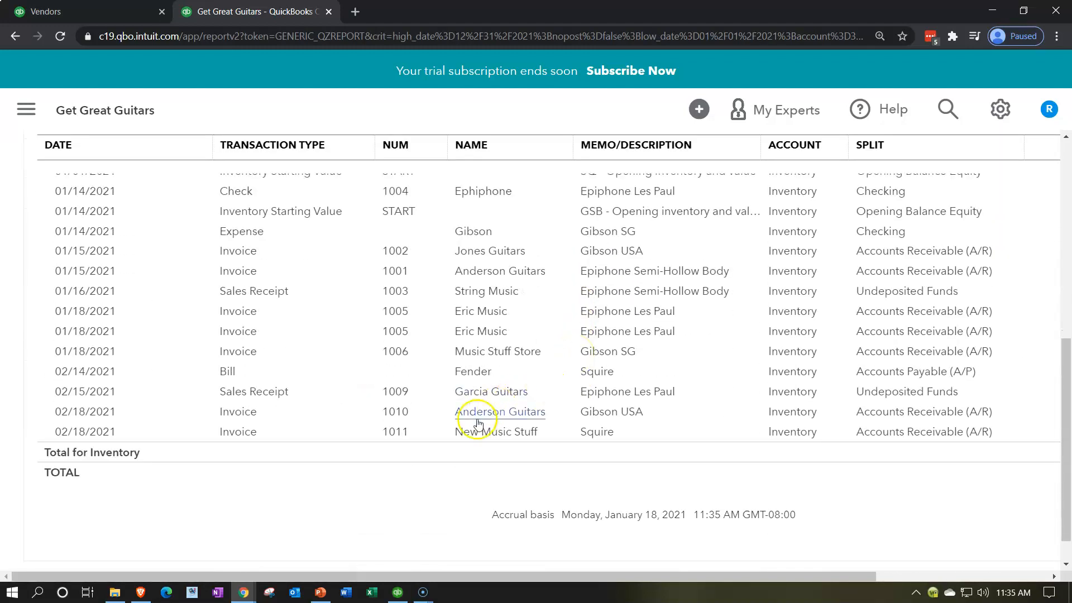
pyautogui.moveTo(849, 578); pyautogui.dragTo(972, 577)
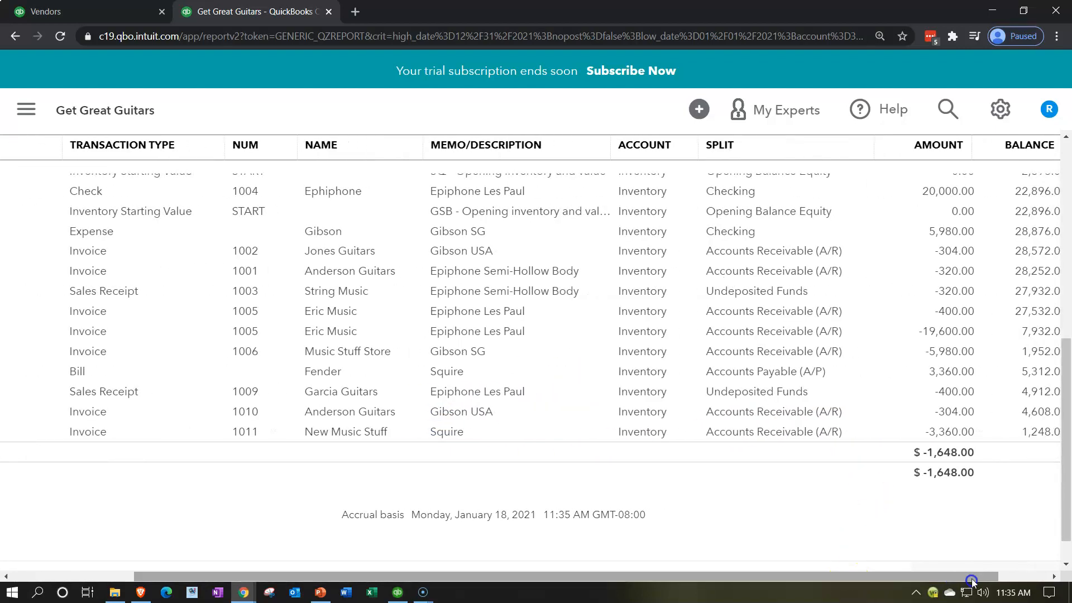
# Step: Open invoice 1011 from its Inventory entry, review its Squire line items, close it, and return to the Trial Balance
pyautogui.click(953, 432)
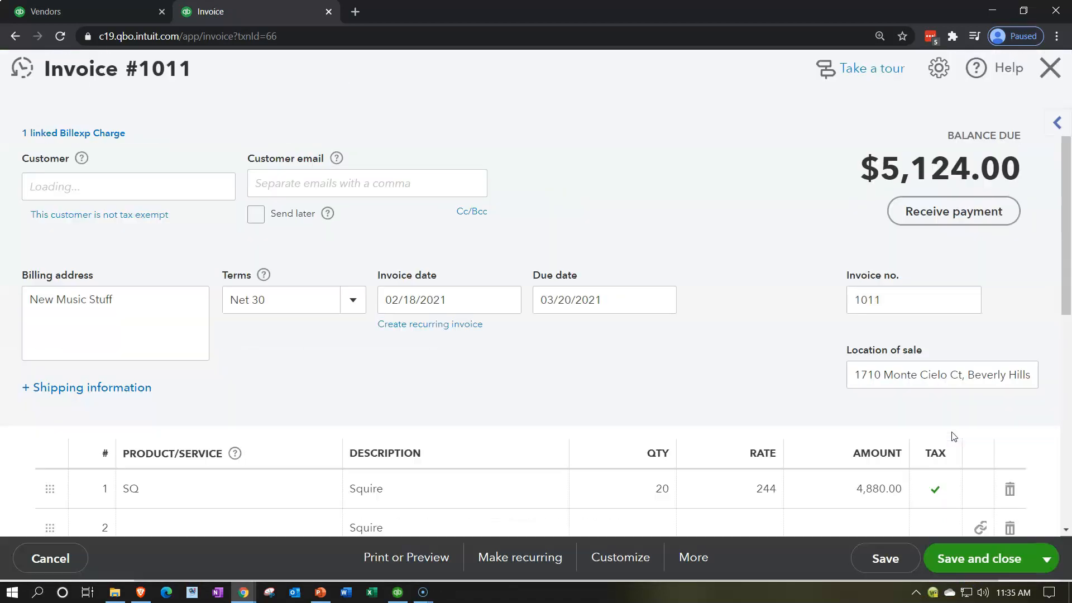
pyautogui.scroll(-3, 685, 383)
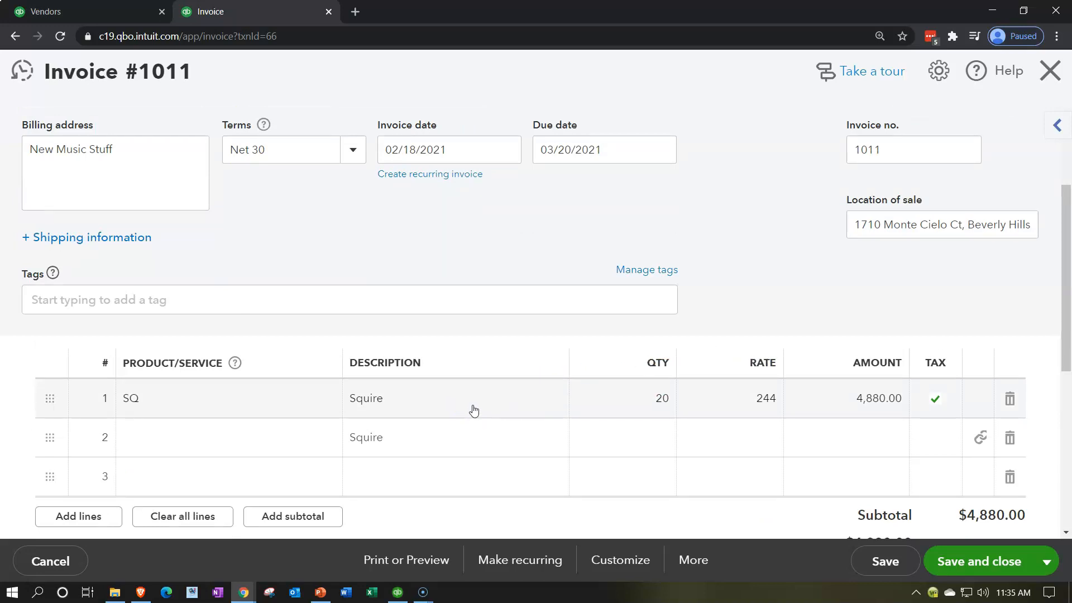
pyautogui.scroll(3, 474, 411)
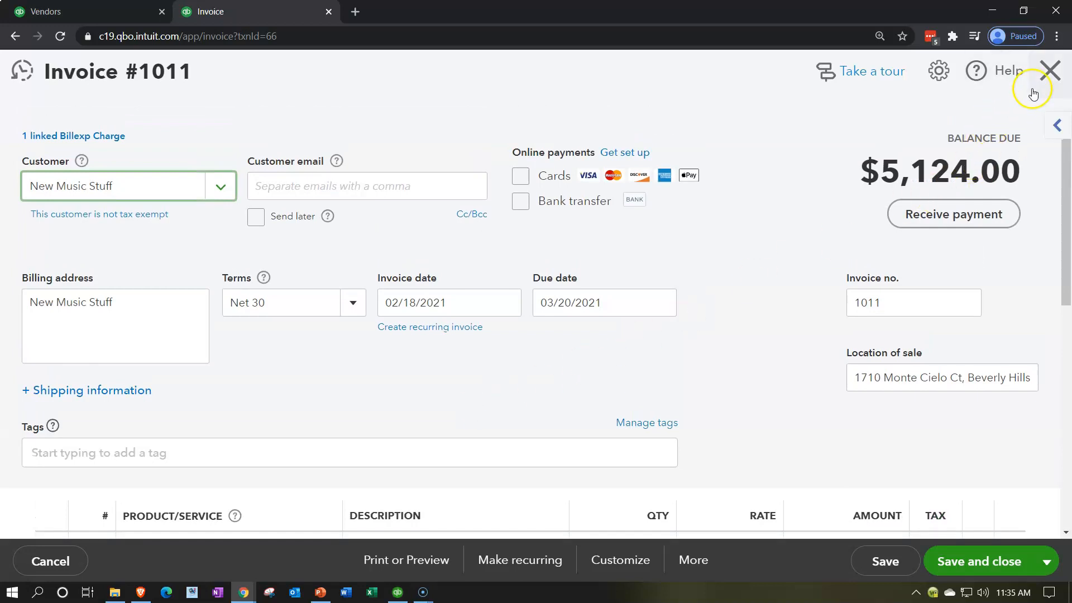
pyautogui.click(1050, 70)
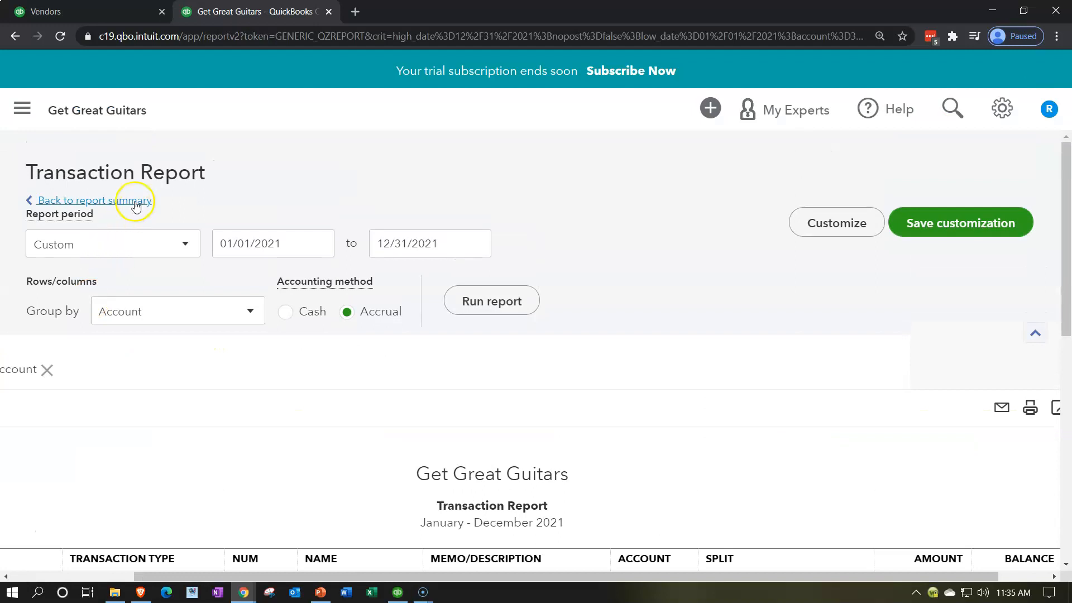
pyautogui.click(134, 201)
# Step: Open the Cost of Goods Sold transactions, check the Squire cost for New Music Stuff's invoice 1011, and return to the Trial Balance
pyautogui.scroll(-5, 313, 257)
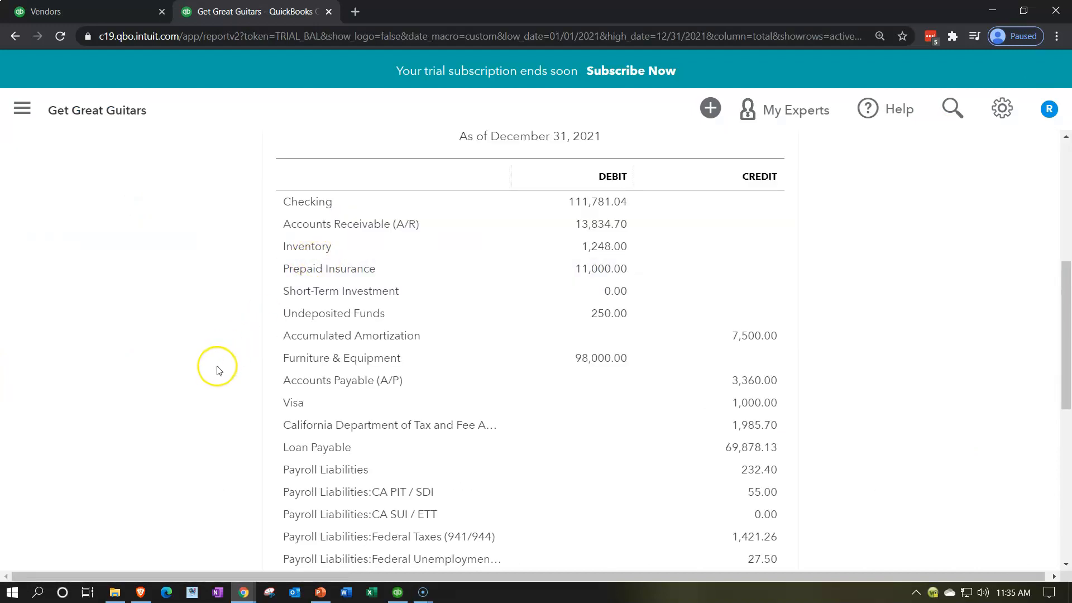
pyautogui.scroll(-6, 216, 366)
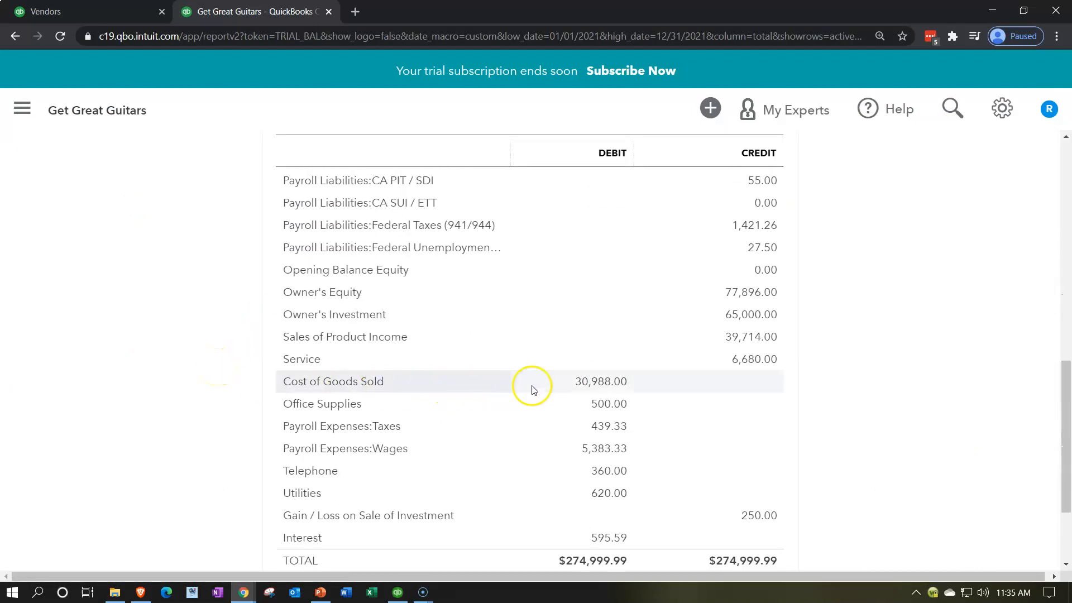
pyautogui.click(605, 382)
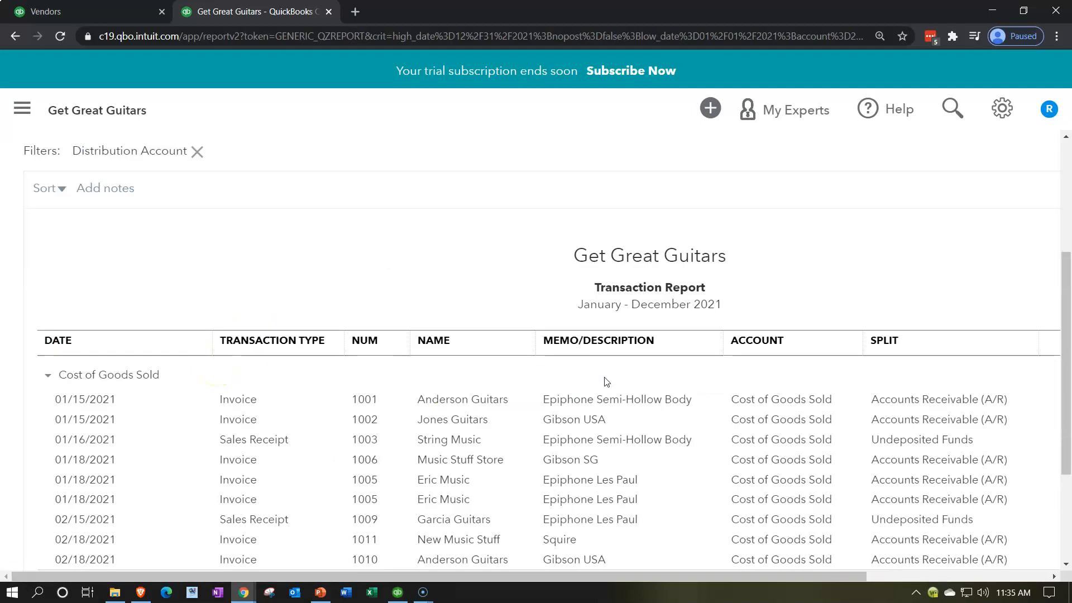
pyautogui.scroll(-3, 490, 414)
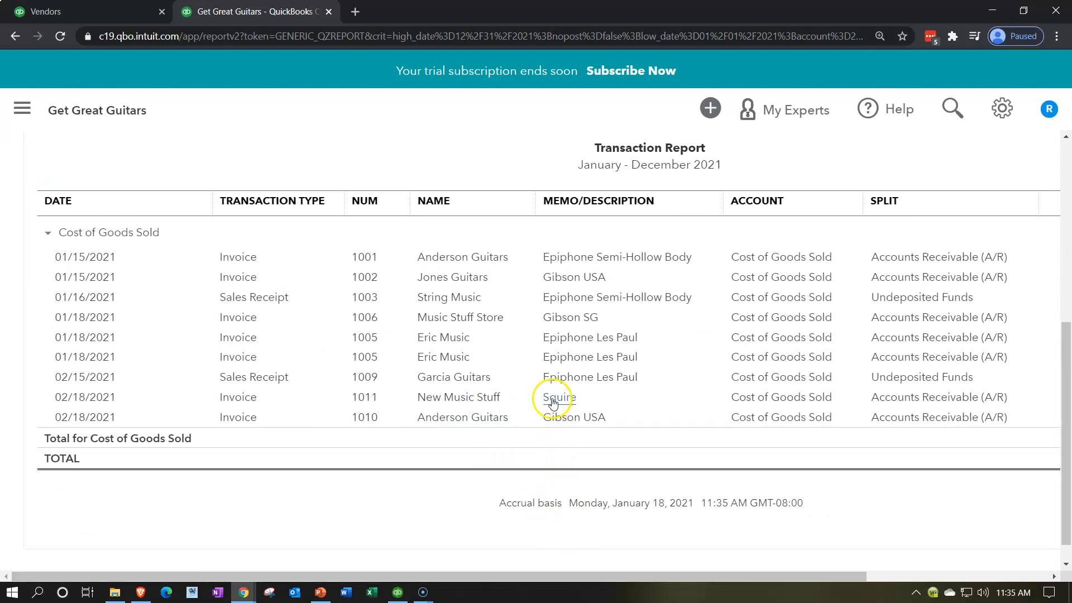
pyautogui.moveTo(690, 577); pyautogui.dragTo(826, 582)
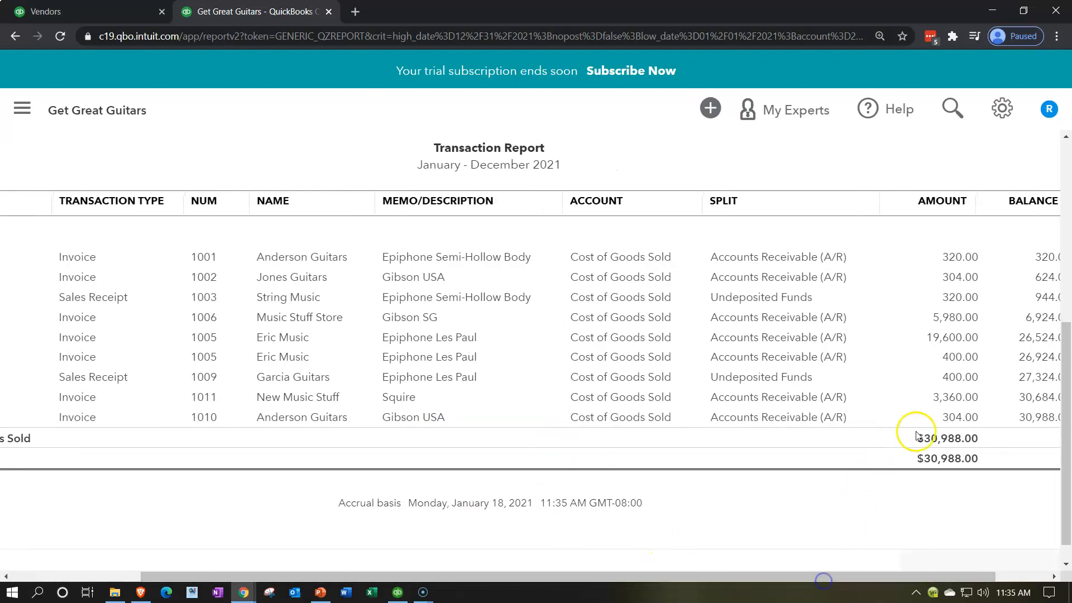
pyautogui.scroll(6, 34, 395)
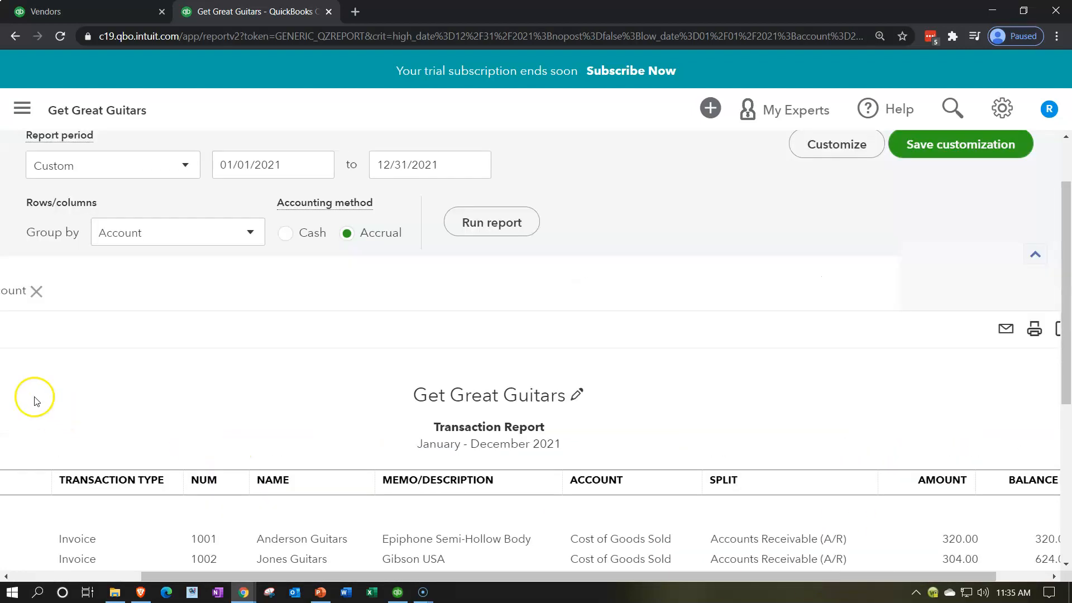
pyautogui.click(117, 201)
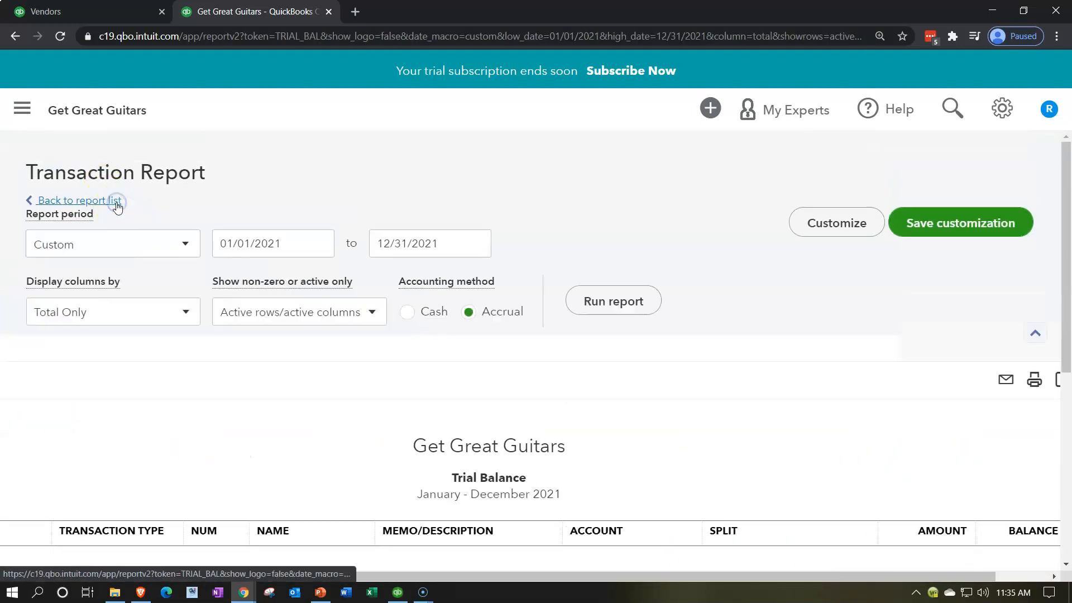
# Step: Review the affected accounts in the Trial Balance, including Accounts Receivable, and duplicate the report's browser tab
pyautogui.scroll(-10, 117, 208)
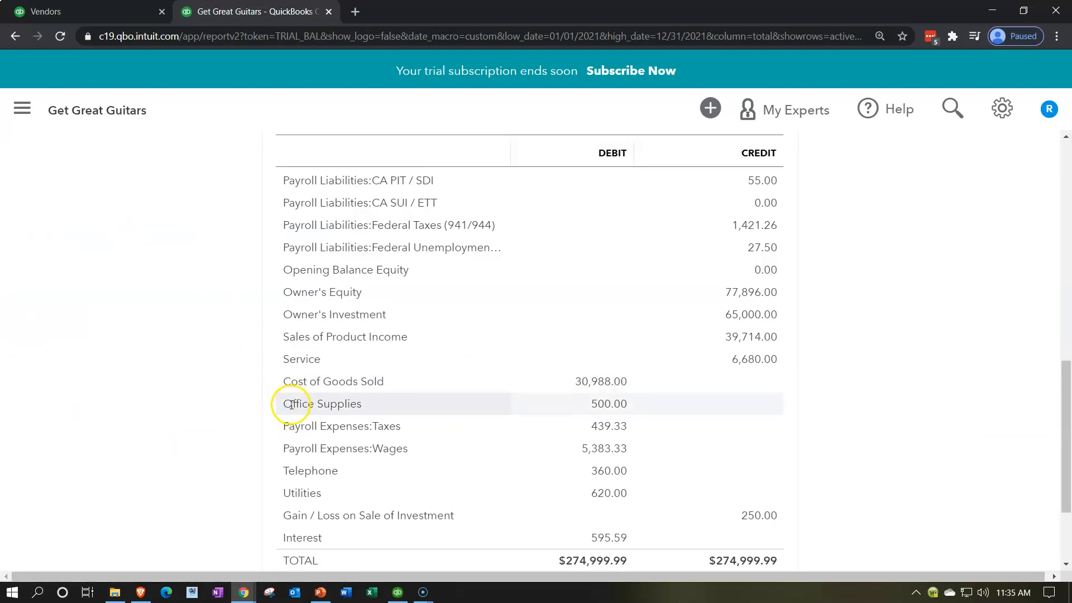
pyautogui.scroll(6, 291, 404)
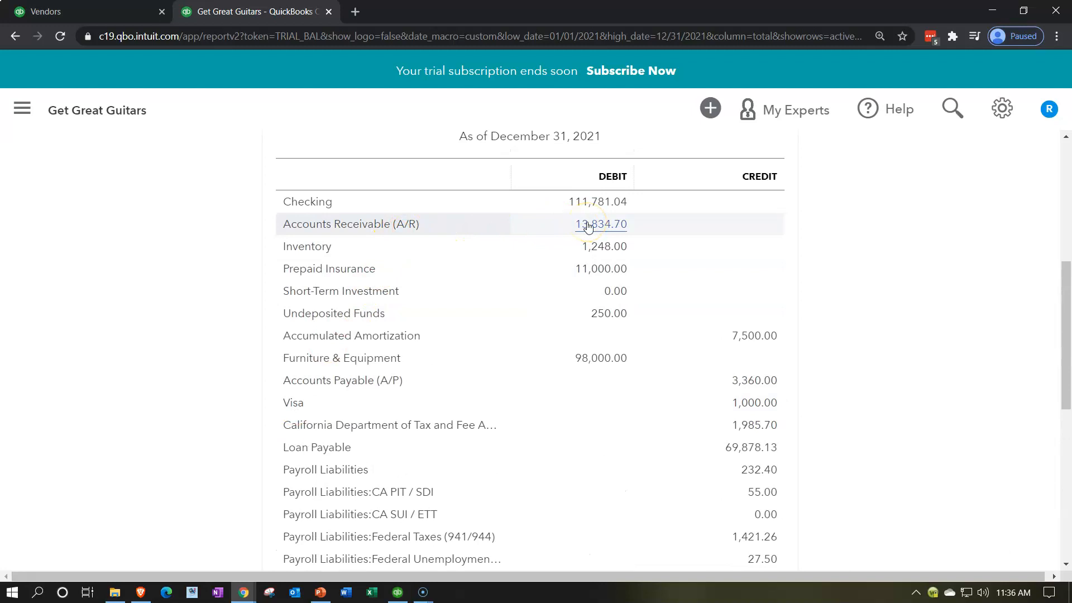
pyautogui.rightClick(280, 11)
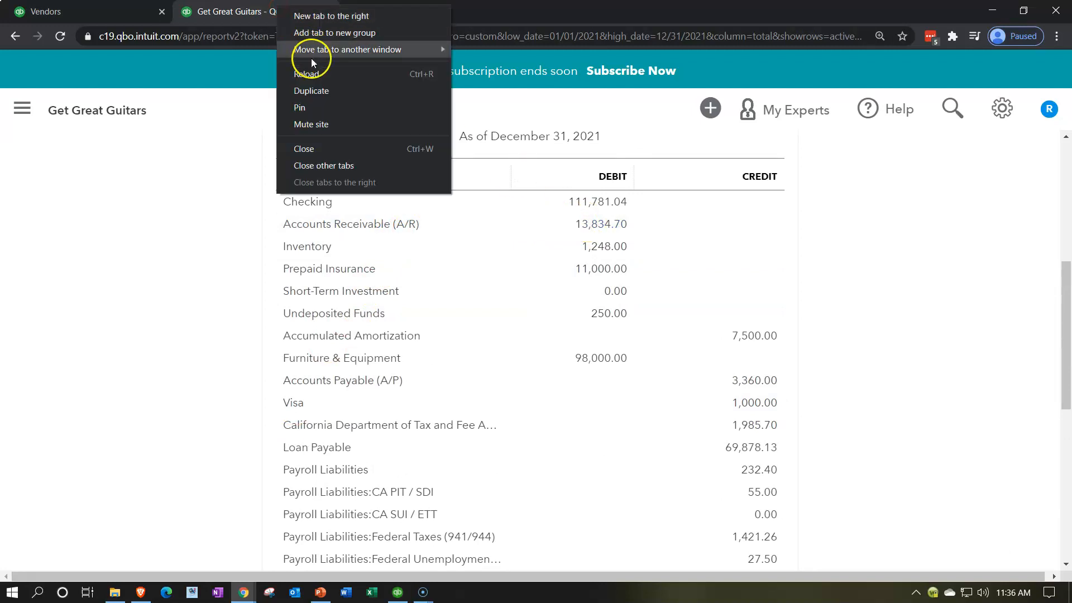
pyautogui.click(313, 91)
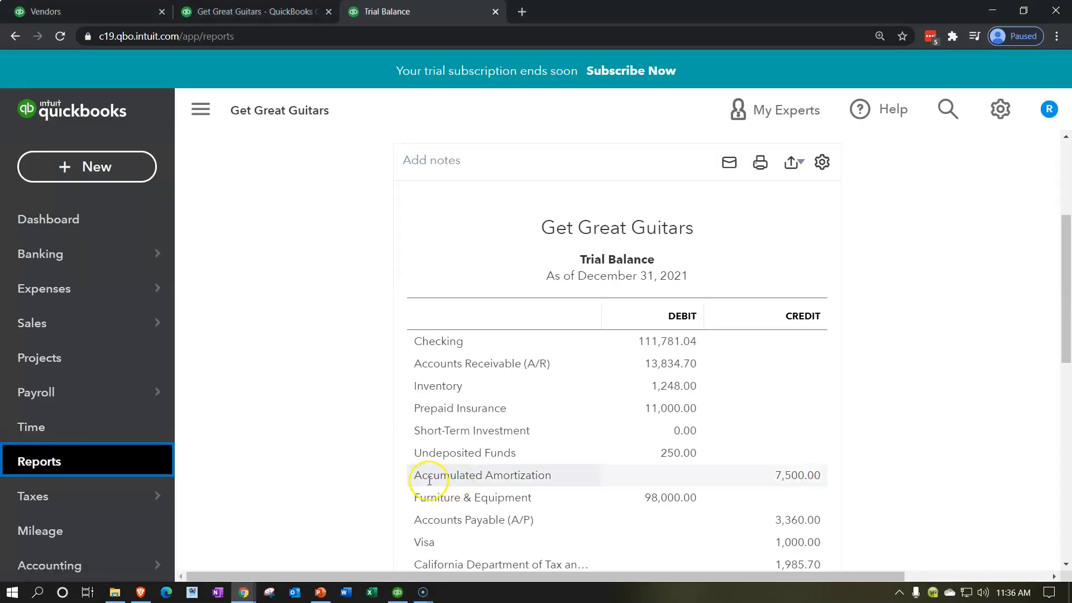
# Step: Find the Customer Balance Detail report among the standard reports in the duplicated tab and open it
pyautogui.click(83, 472)
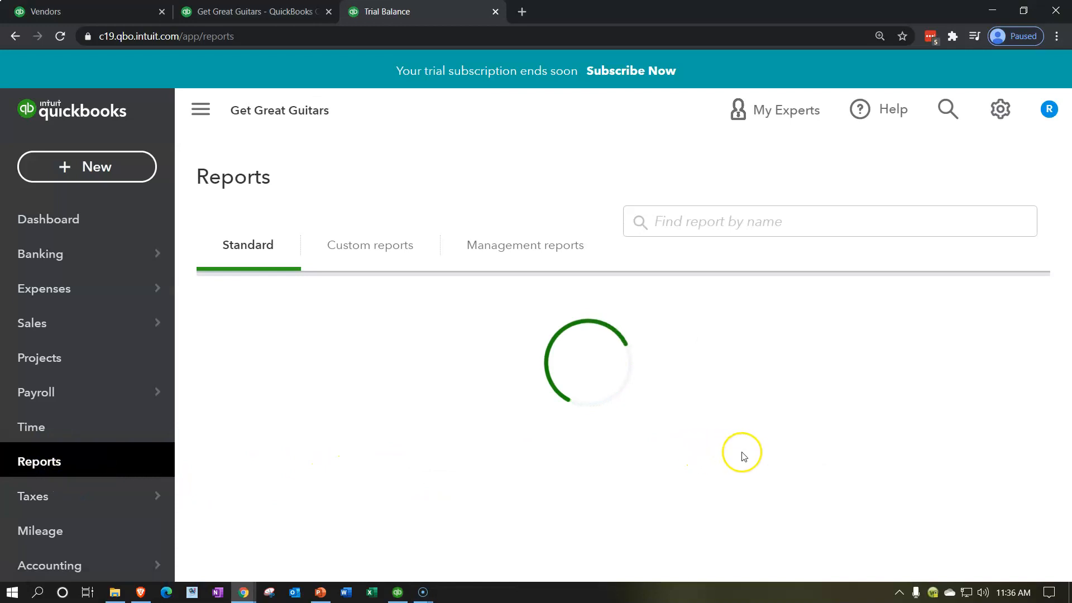
pyautogui.scroll(-6, 743, 455)
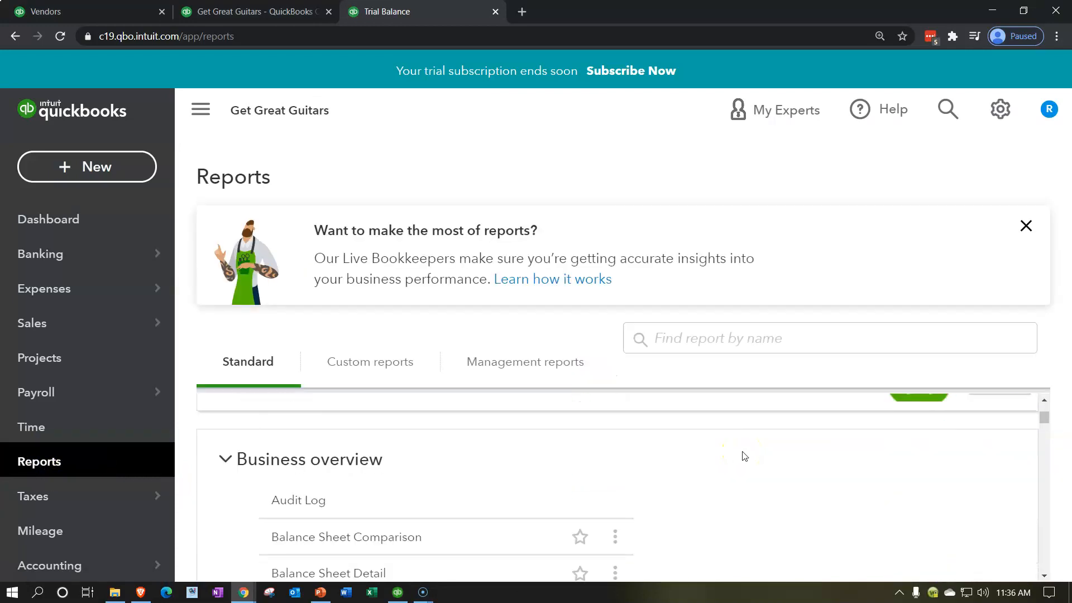
pyautogui.scroll(-10, 743, 456)
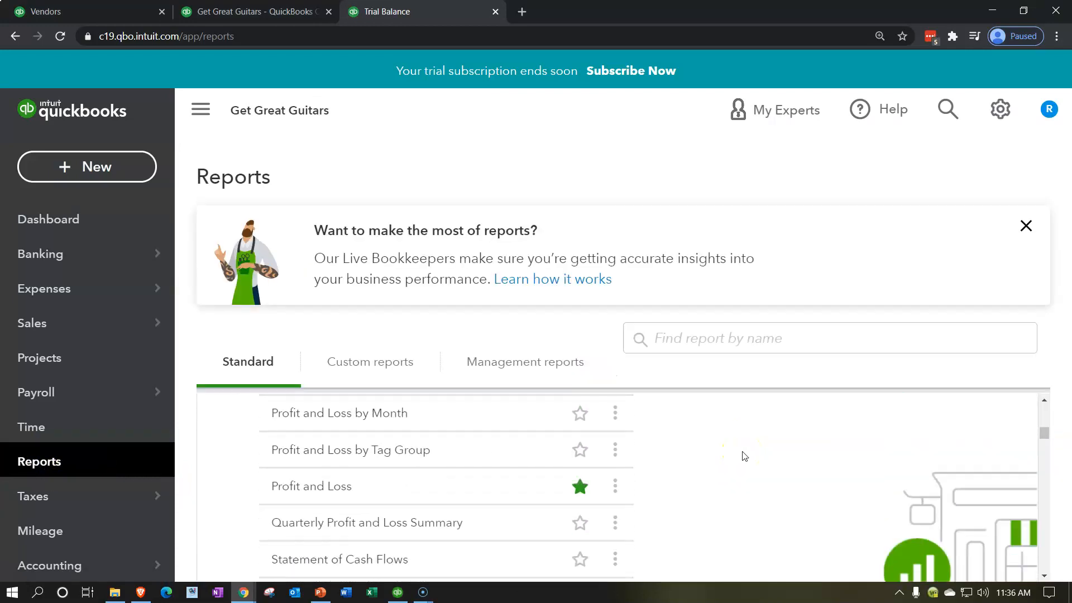
pyautogui.scroll(-3, 745, 456)
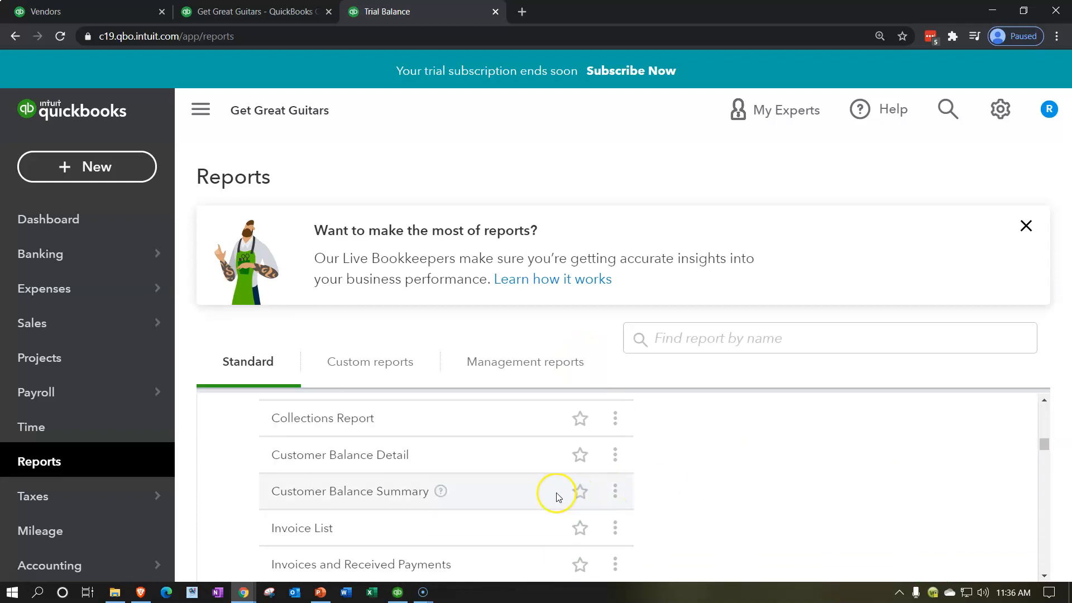
pyautogui.click(383, 457)
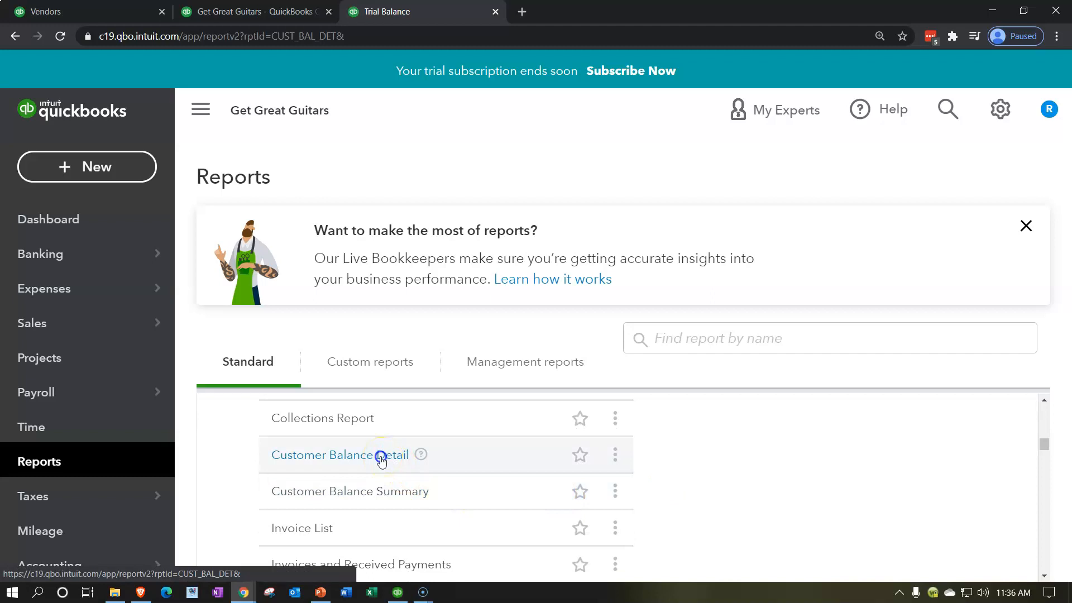
# Step: Review the Customer Balance Detail report, including New Music Stuff's balance, and compare its total open balance with Accounts Receivable in the Trial Balance
pyautogui.scroll(-4, 379, 455)
pyautogui.scroll(4, 383, 441)
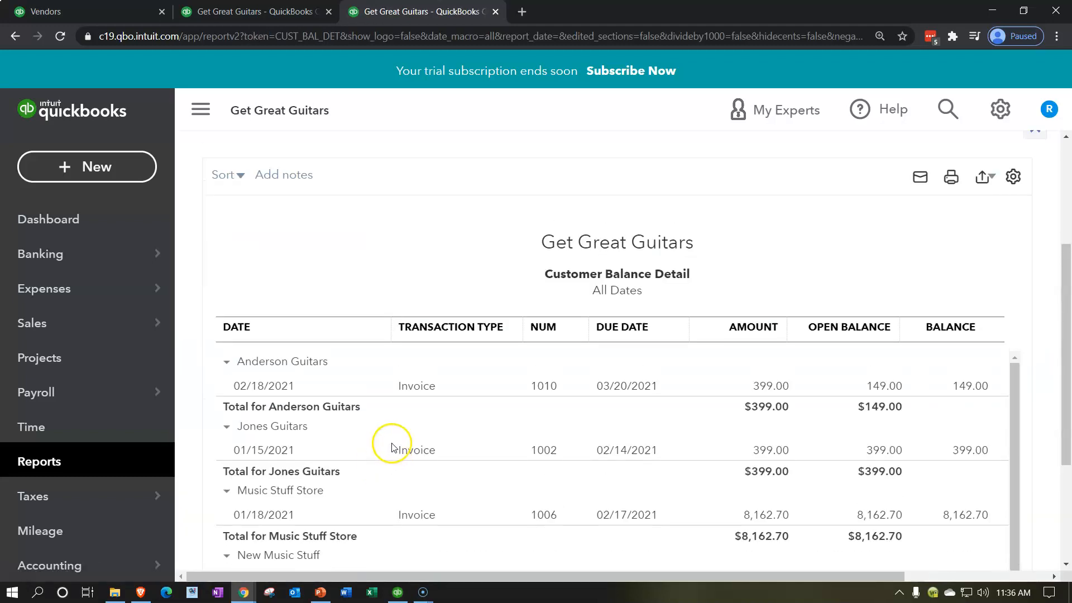
pyautogui.scroll(-4, 390, 445)
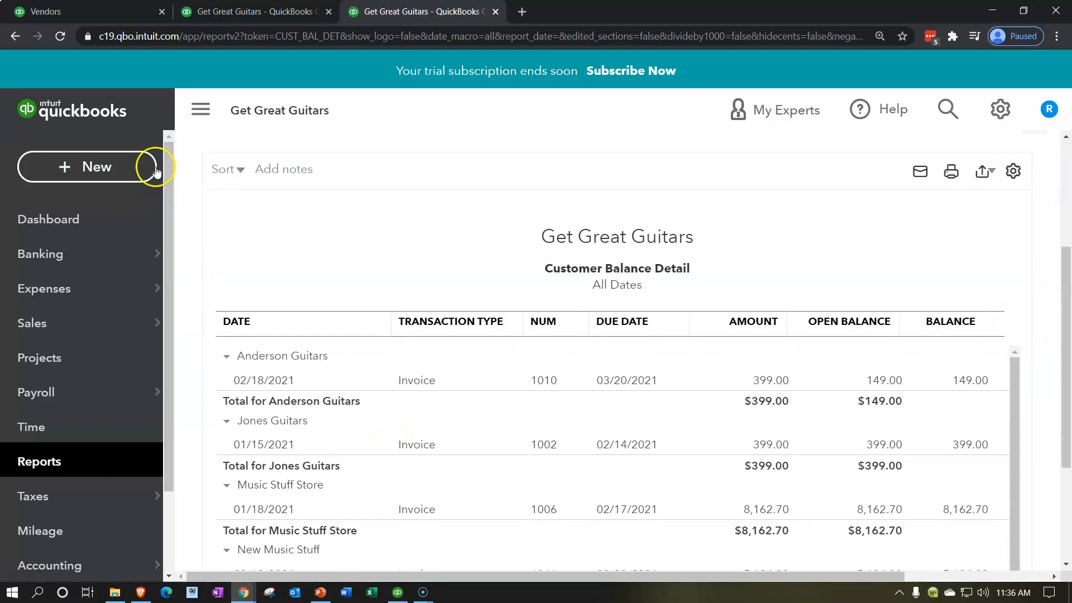
pyautogui.click(200, 109)
pyautogui.scroll(-2, 475, 300)
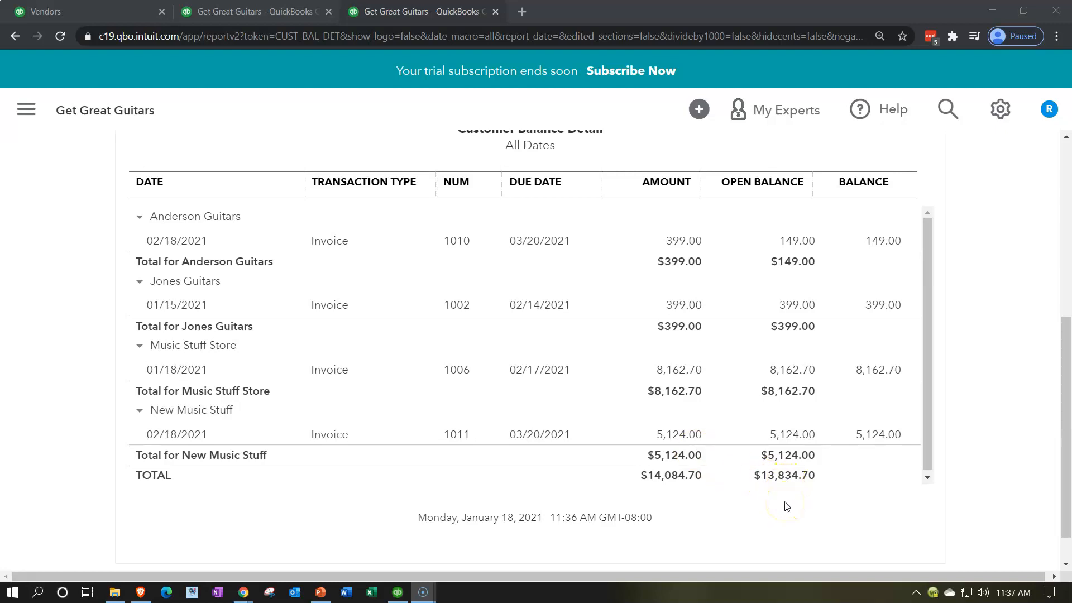
pyautogui.click(272, 16)
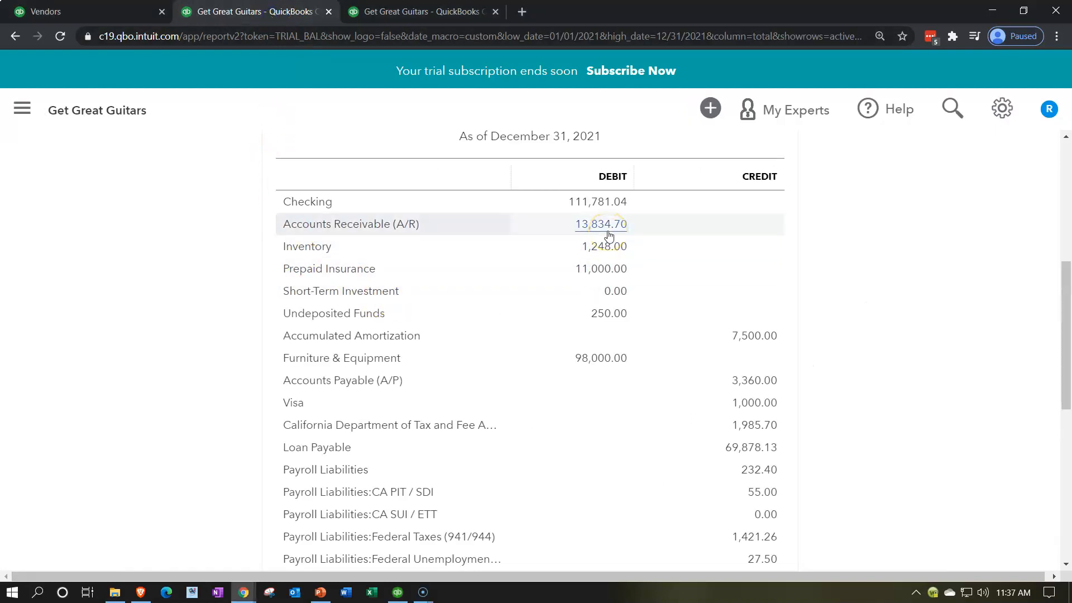
pyautogui.click(594, 249)
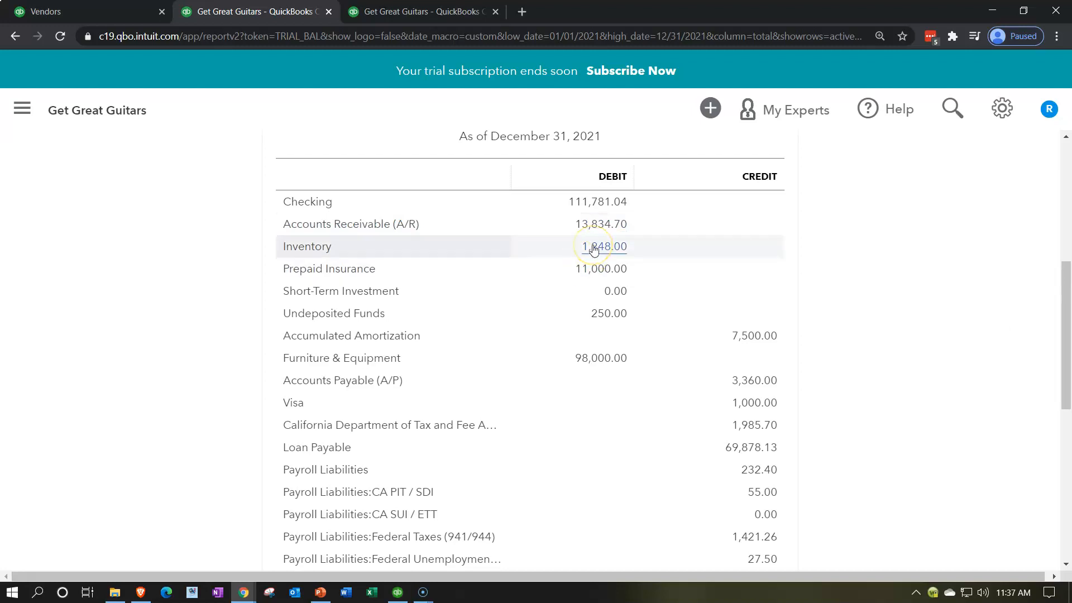
# Step: Search the report list for "inventory" in the customer balance report's browser tab, open the Inventory Valuation Summary, and collapse the navigation pane
pyautogui.click(408, 11)
pyautogui.click(184, 143)
pyautogui.click(26, 109)
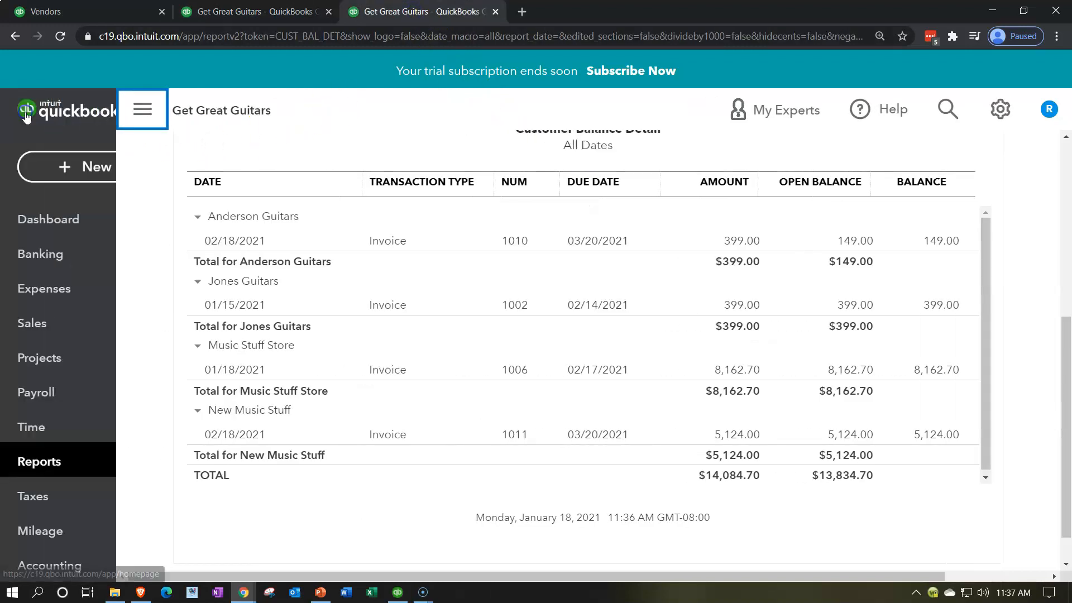
pyautogui.click(56, 475)
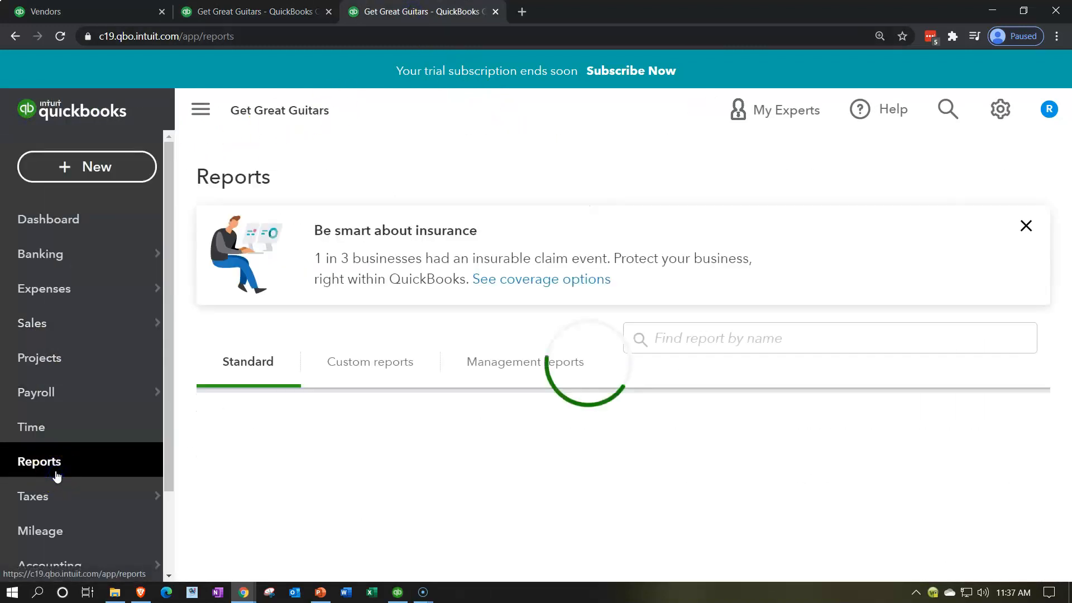
pyautogui.click(763, 345)
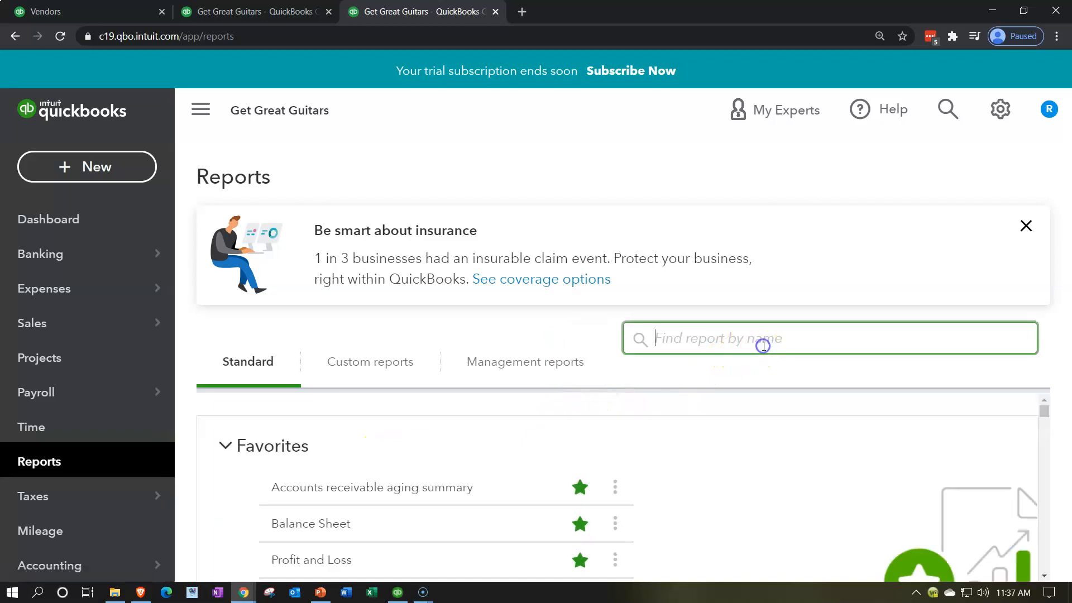
pyautogui.write('inventory')
pyautogui.press('Down')
pyautogui.press('Down')
pyautogui.press('Return')
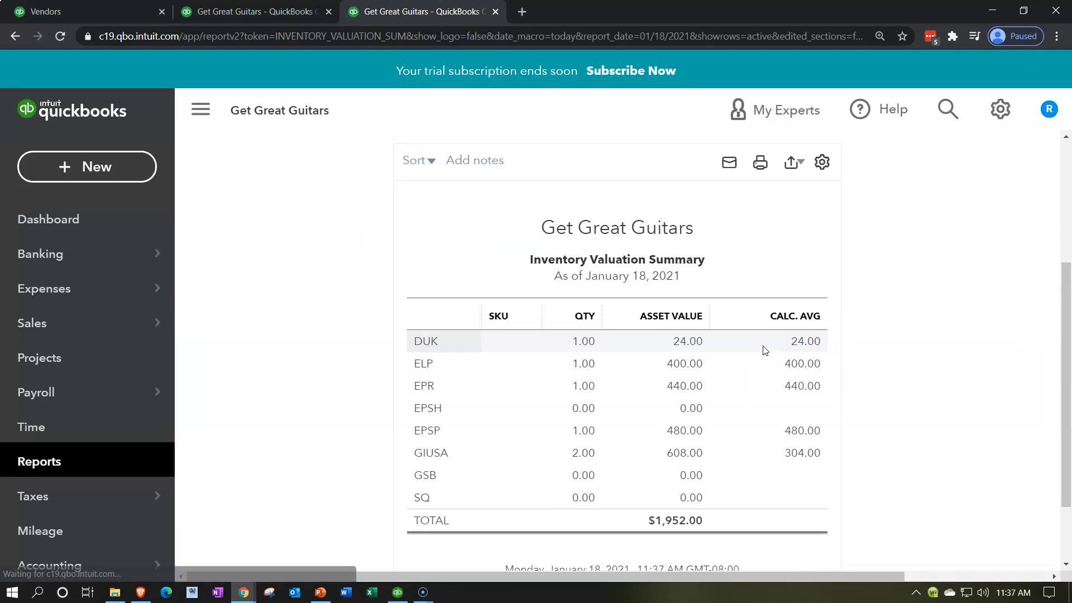
pyautogui.click(202, 111)
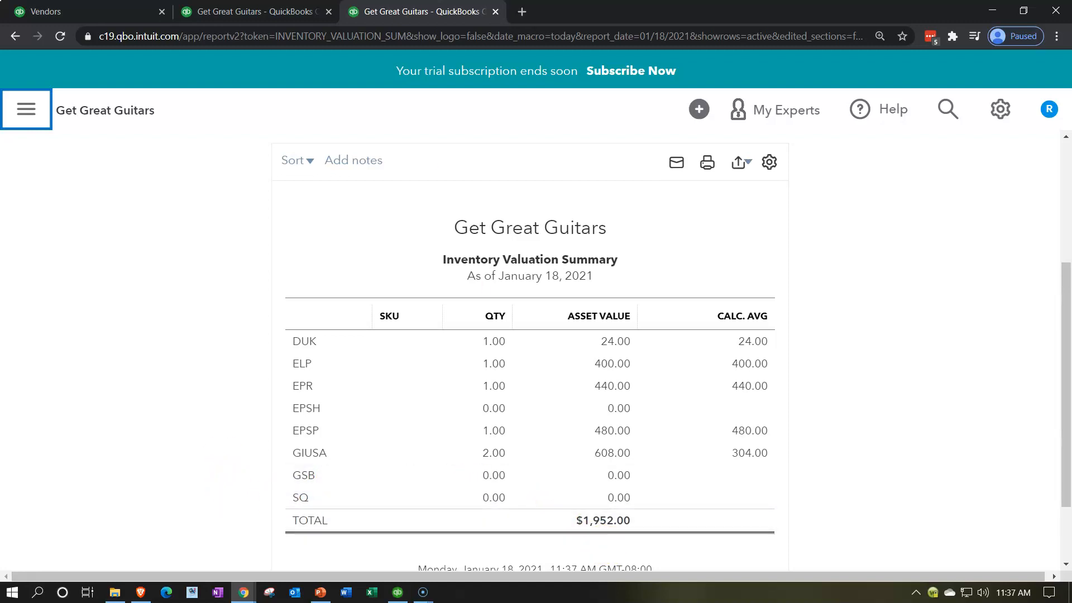
# Step: Set the Inventory Valuation Summary's as-of date to 12/31/2021 to match the Trial Balance and rerun the report
pyautogui.click(245, 21)
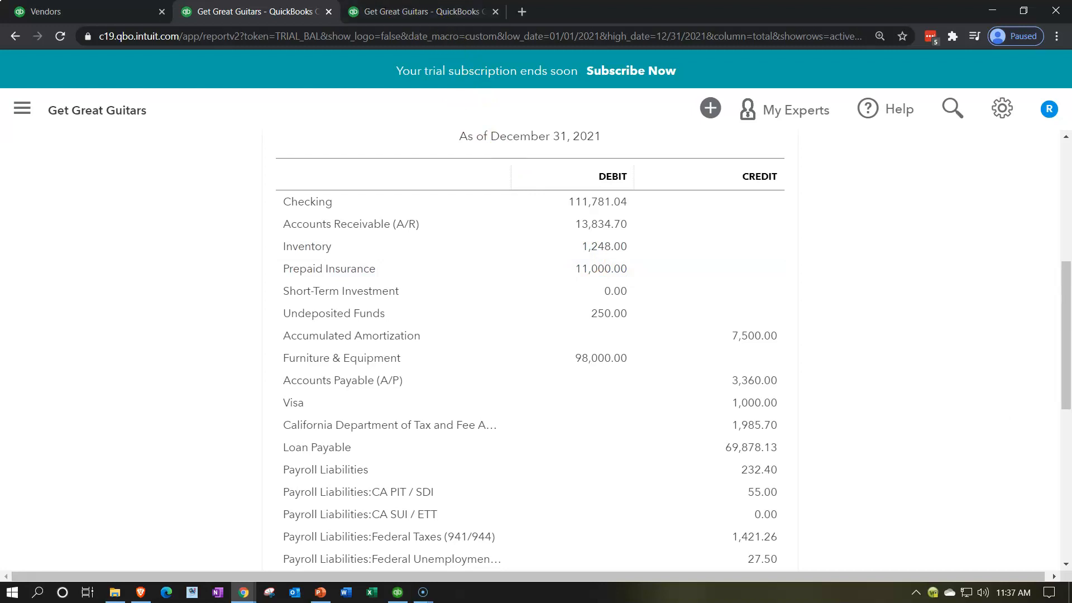
pyautogui.click(394, 5)
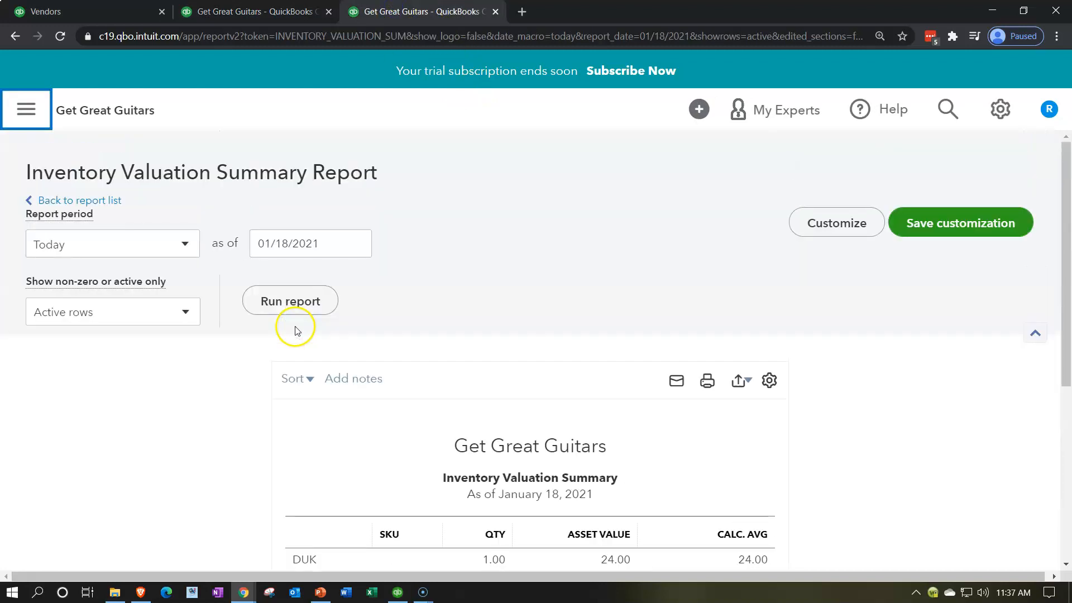
pyautogui.click(321, 253)
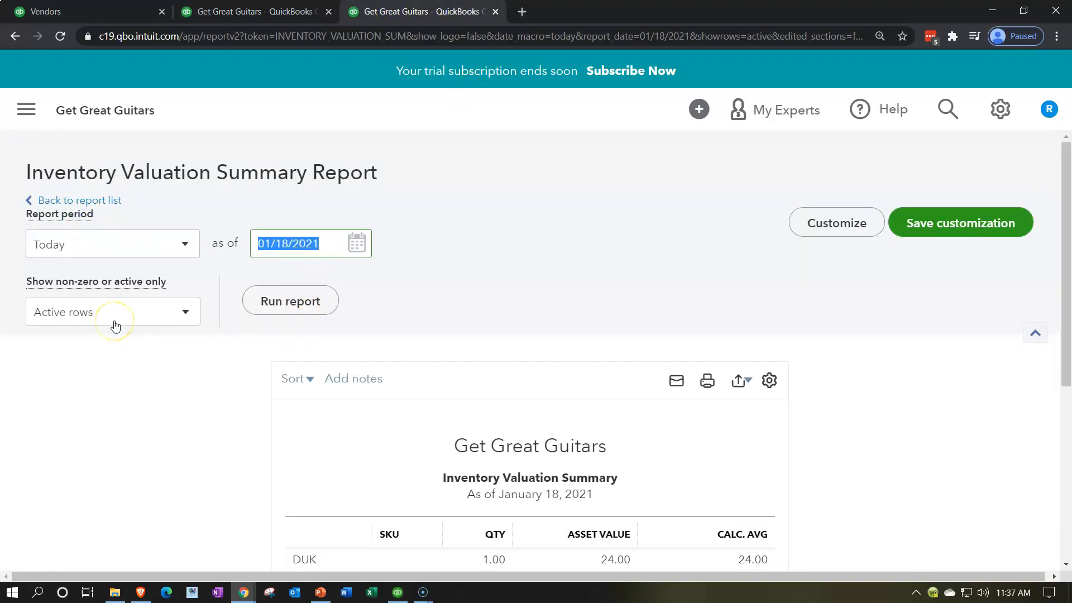
pyautogui.write('12/31/2021')
pyautogui.press('Tab')
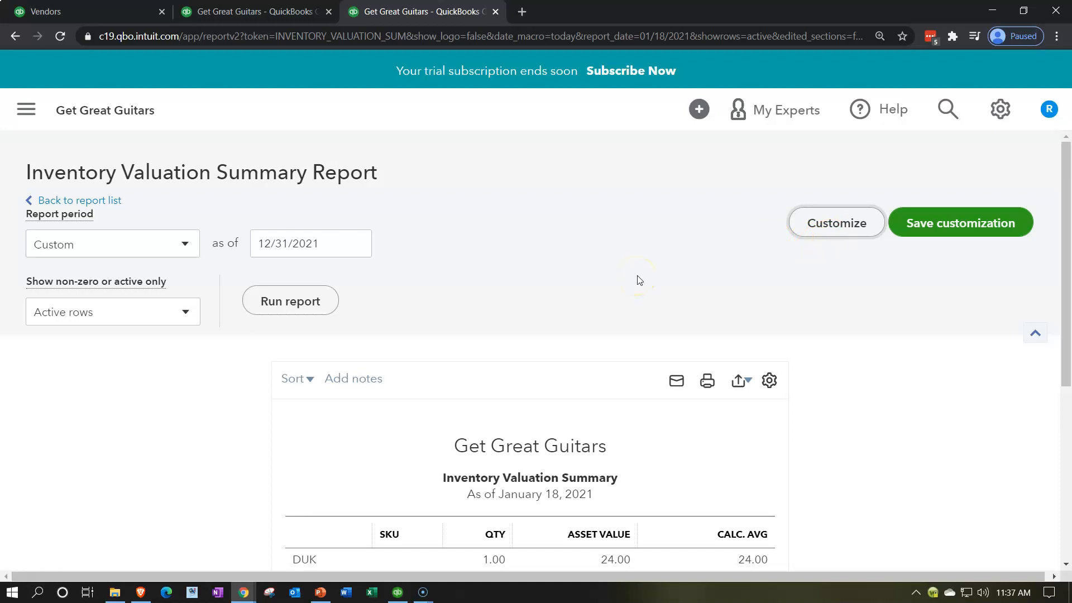
pyautogui.click(328, 312)
pyautogui.scroll(-4, 328, 312)
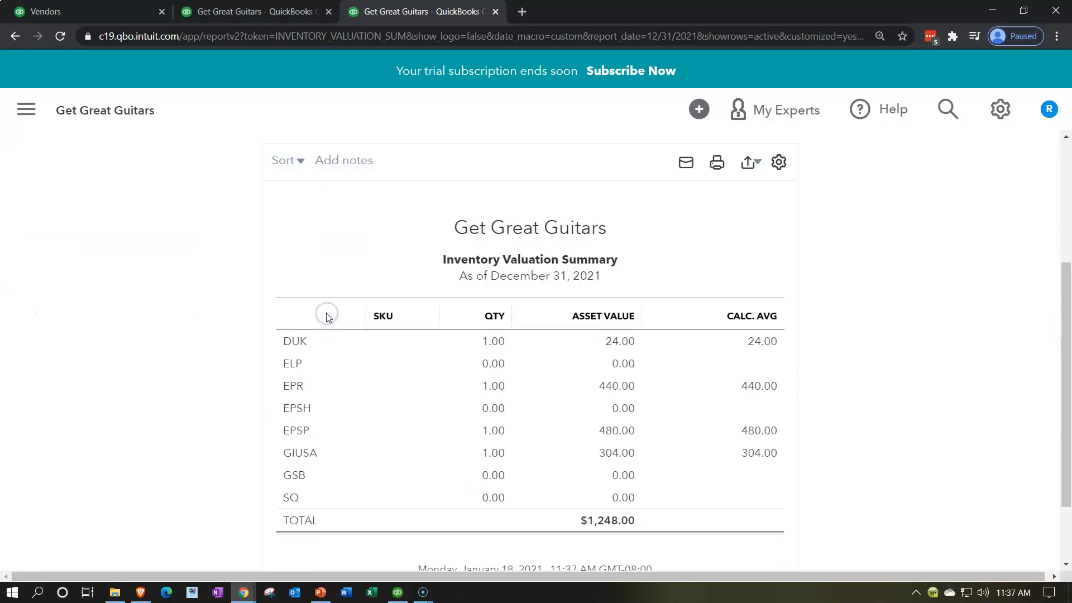
pyautogui.scroll(-1, 257, 346)
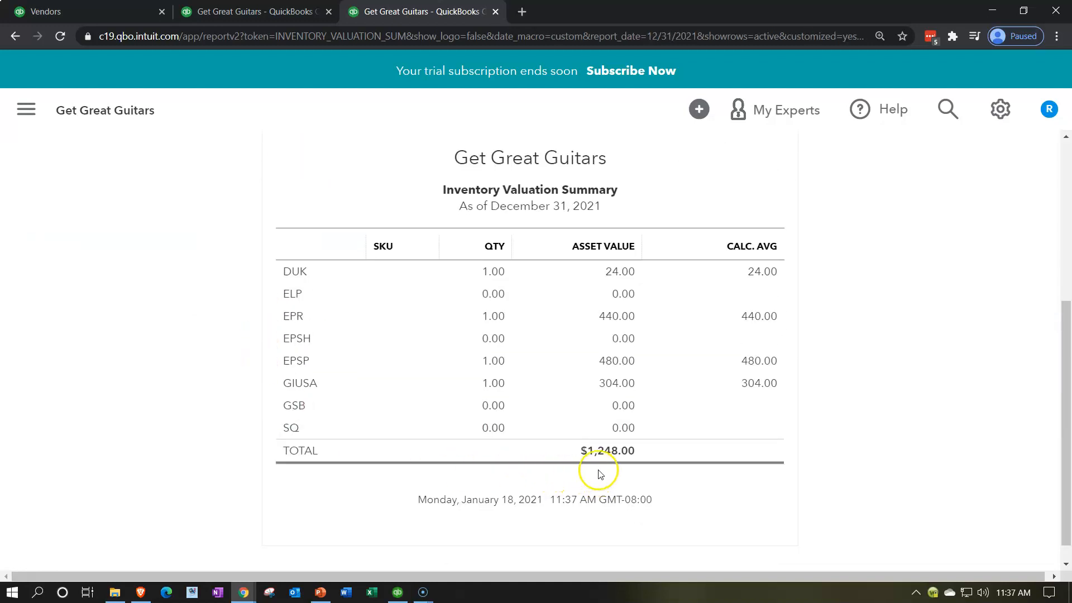
# Step: Compare the Trial Balance's Inventory amount with the valuation total and review the remaining accounts down to the report totals
pyautogui.click(274, 11)
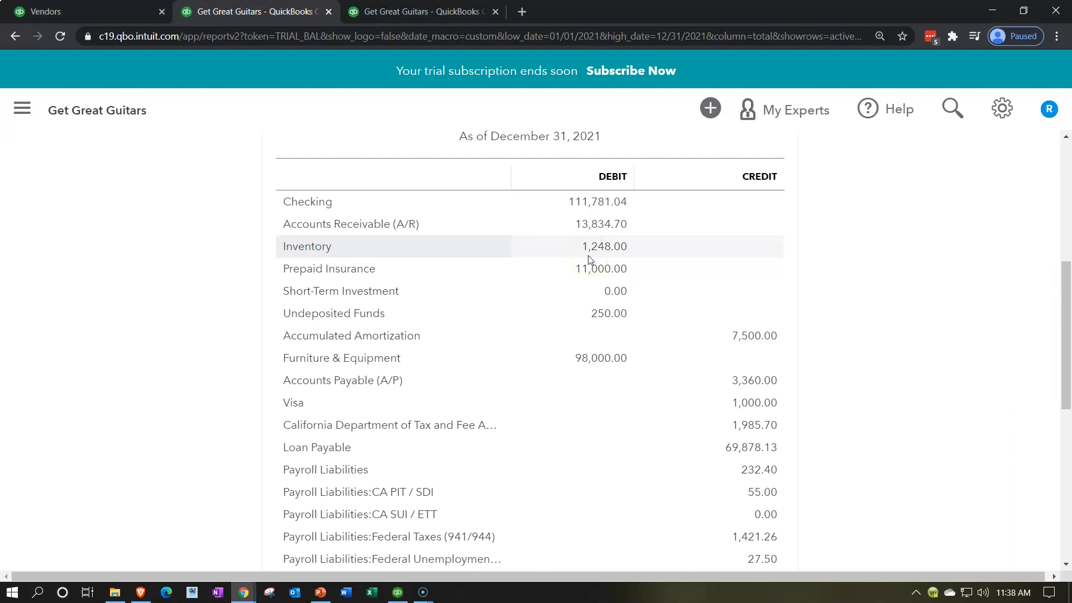
pyautogui.click(121, 209)
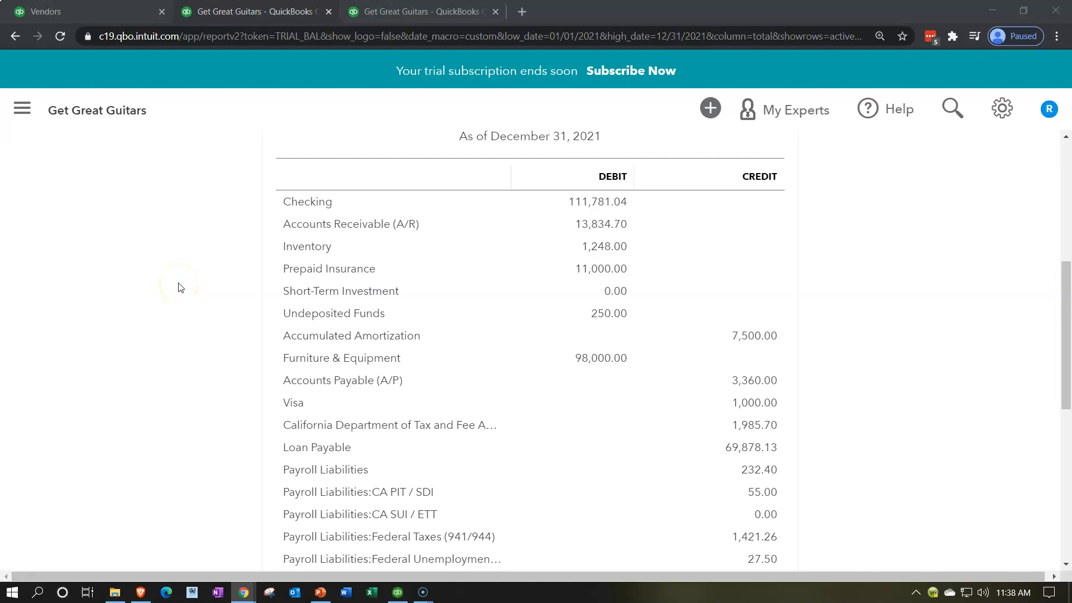
pyautogui.scroll(-3, 179, 287)
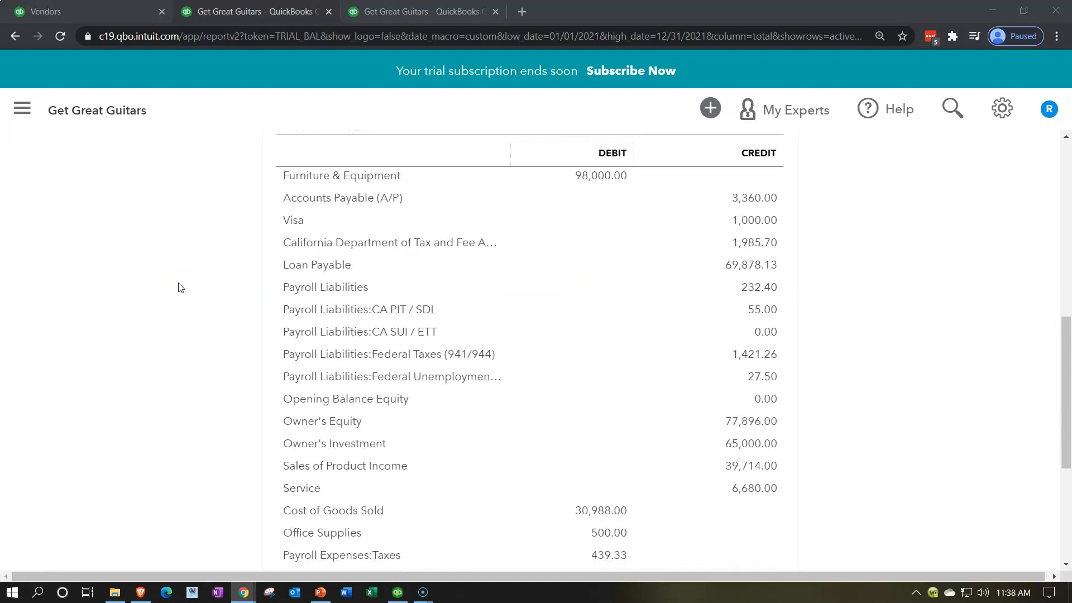
pyautogui.scroll(-3, 180, 287)
pyautogui.scroll(-2, 179, 287)
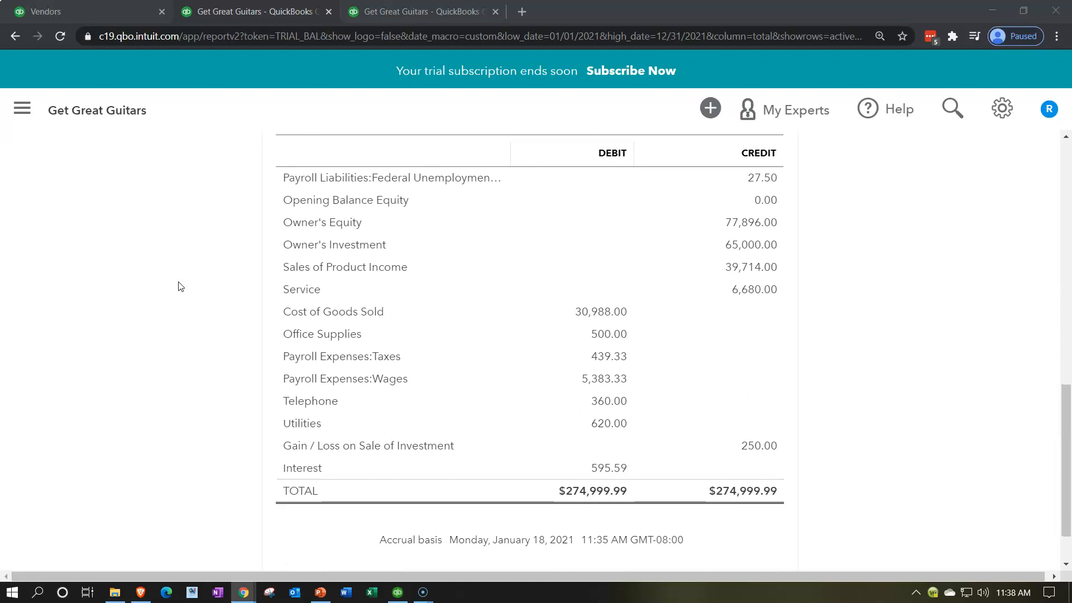
pyautogui.scroll(8, 179, 287)
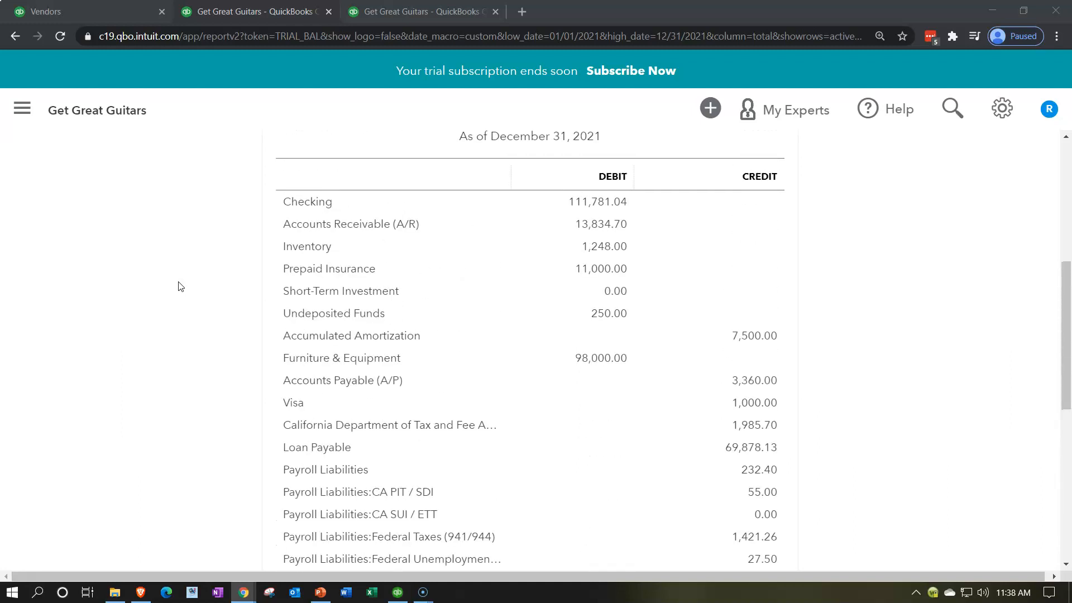